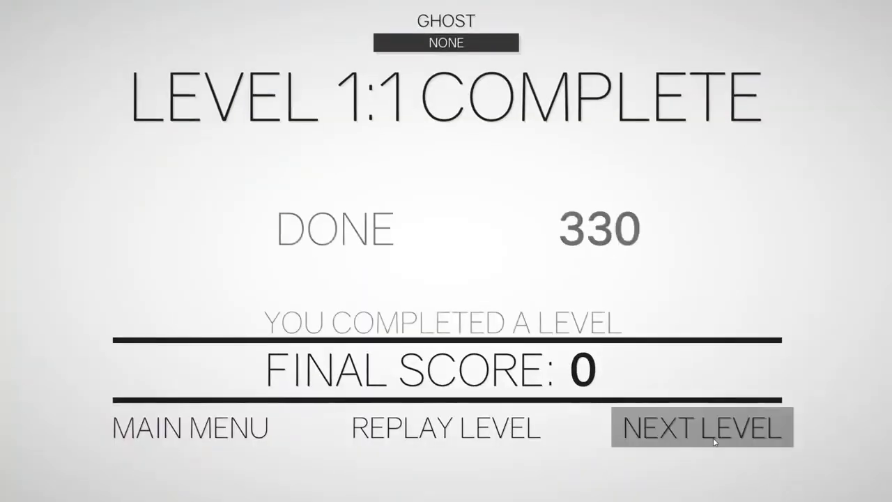
Continue from the LEVEL 1:1 COMPLETE screen to the next level of the game
click(703, 428)
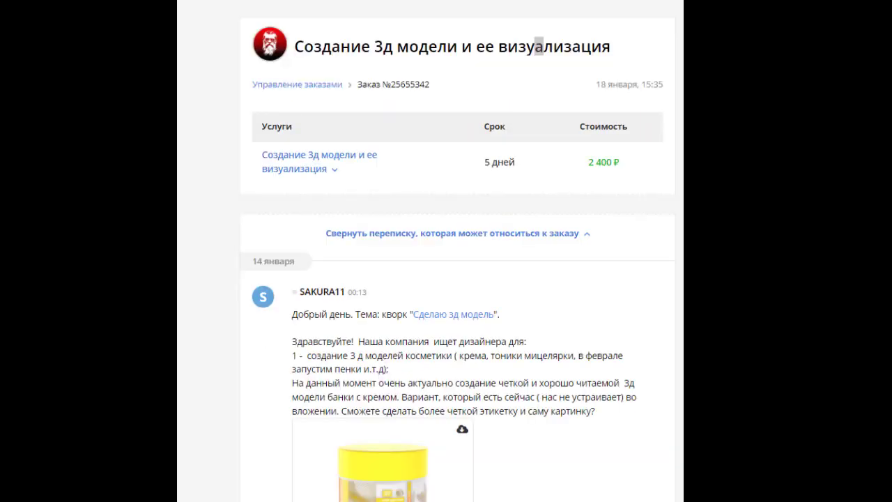
scroll(460, 279, down, 1)
scroll(460, 278, down, 2)
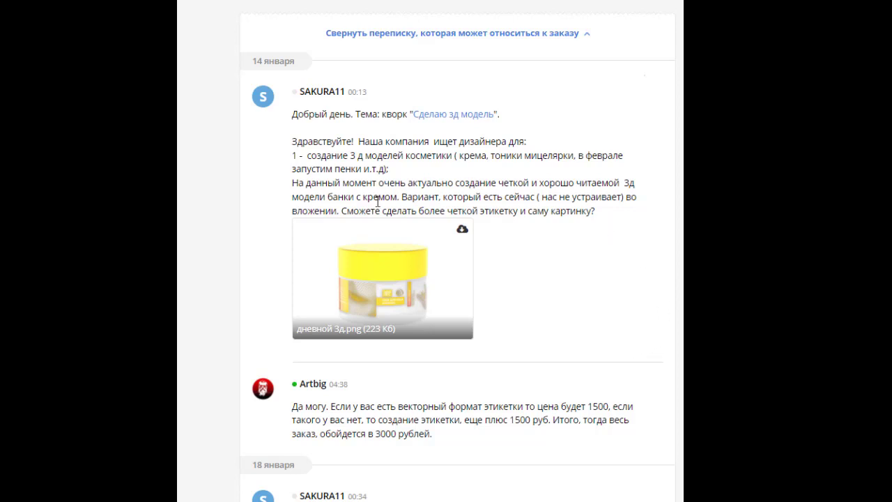
click(444, 296)
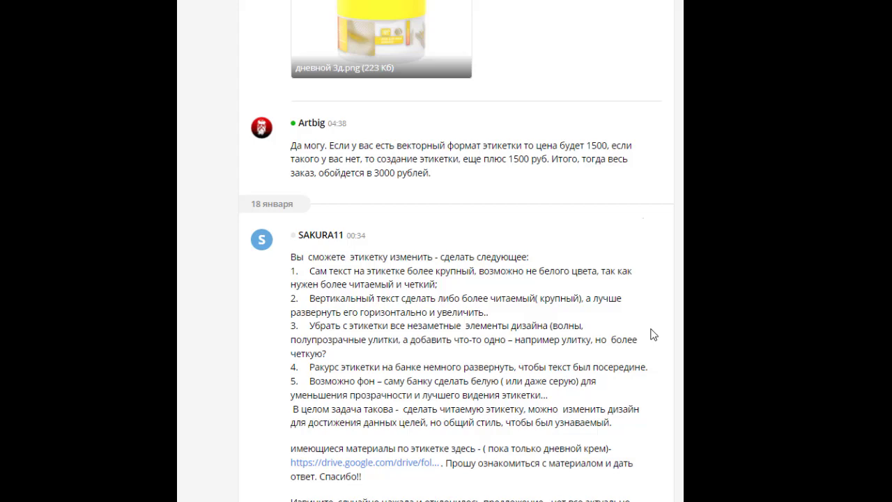
Scroll the Kwork order chat down to the submitted-work card with the delivered label files
scroll(653, 335, down, 3)
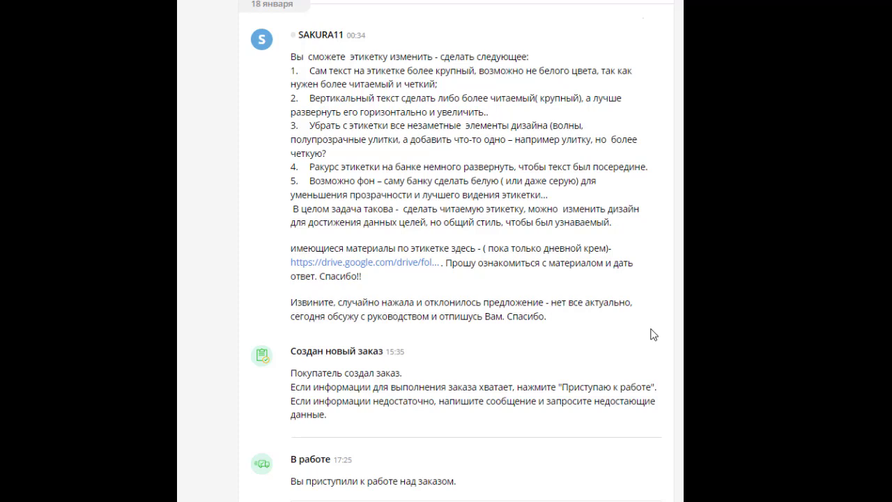
scroll(653, 334, down, 1)
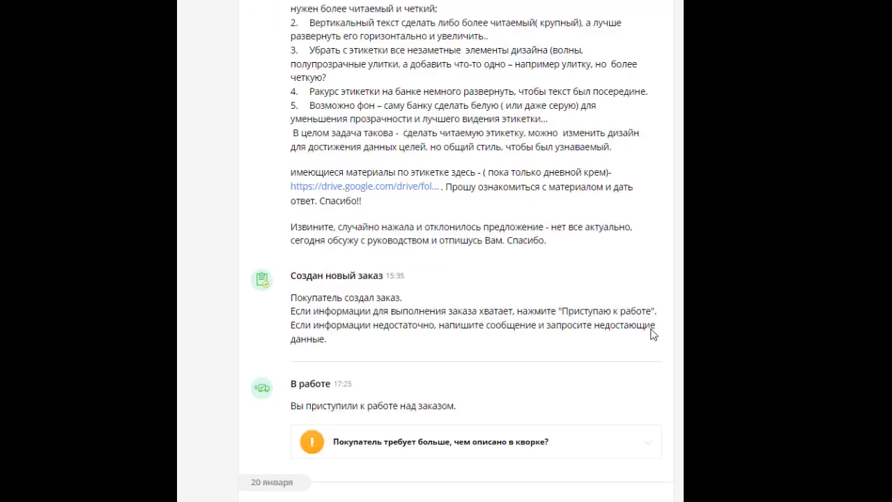
scroll(653, 334, down, 1)
scroll(653, 335, down, 1)
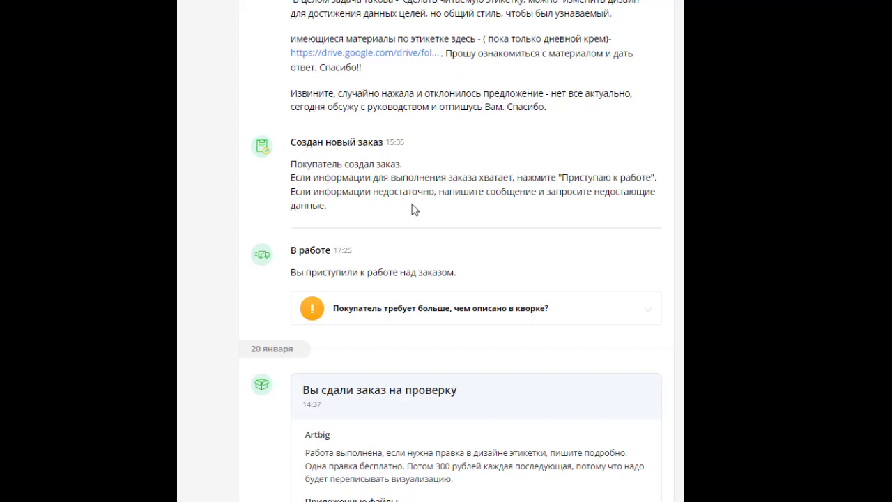
scroll(629, 230, down, 1)
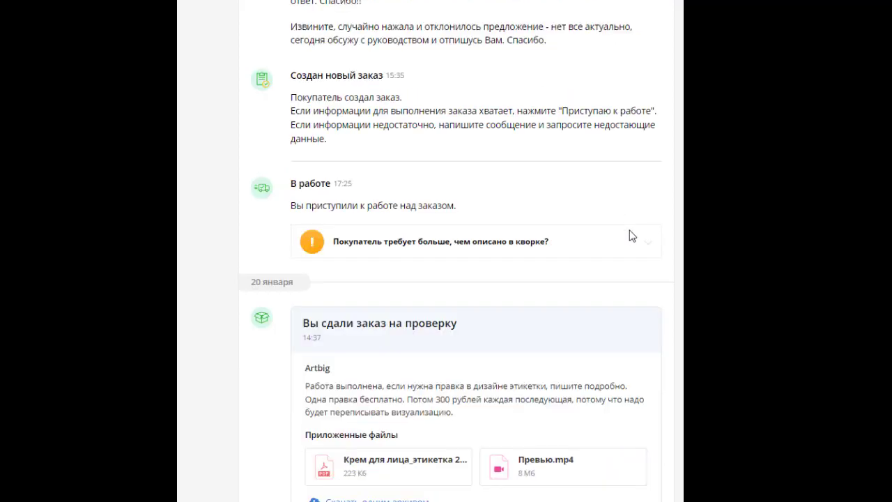
scroll(629, 230, down, 1)
scroll(603, 157, down, 1)
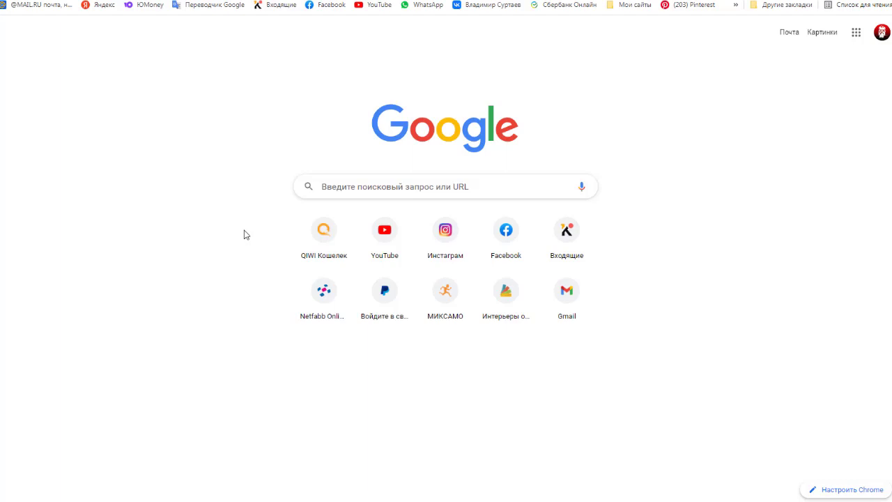
Search Google for 'дневнойкрем для лица'
click(325, 186)
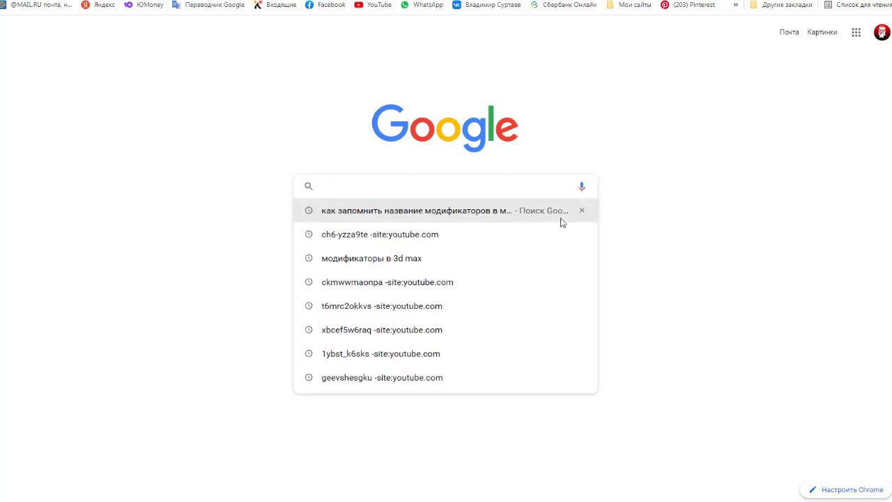
text(к)
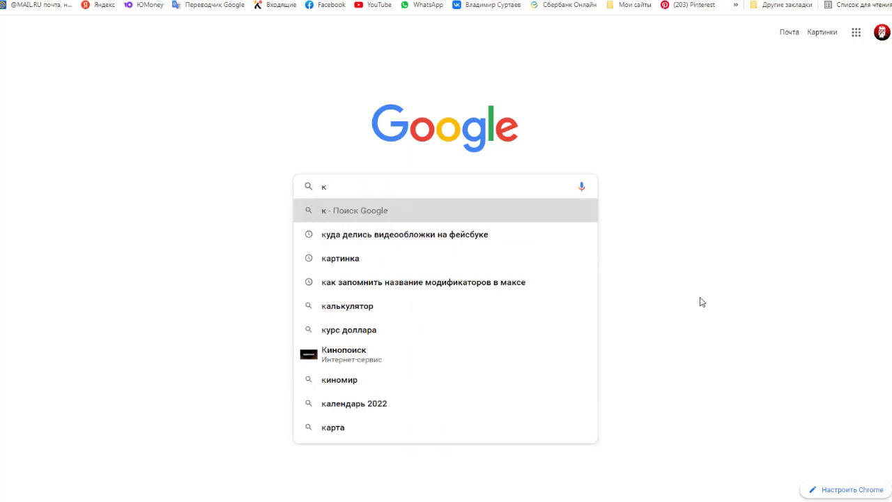
key(Escape)
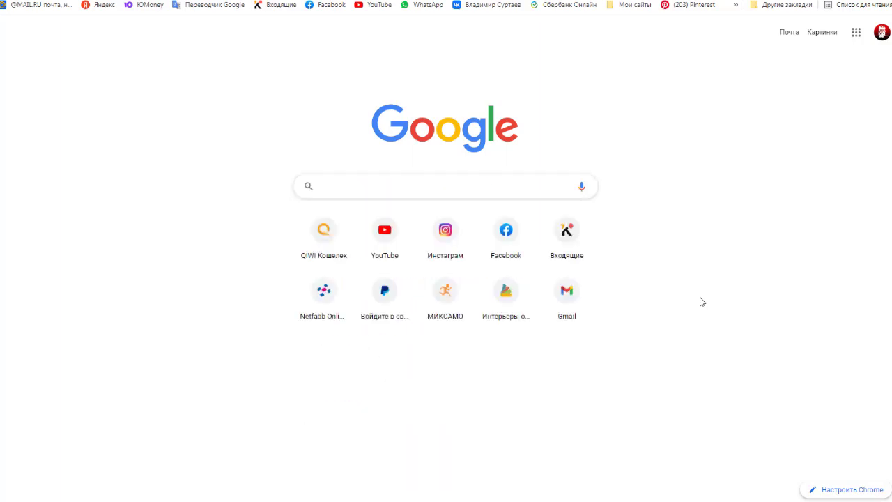
text(дневно)
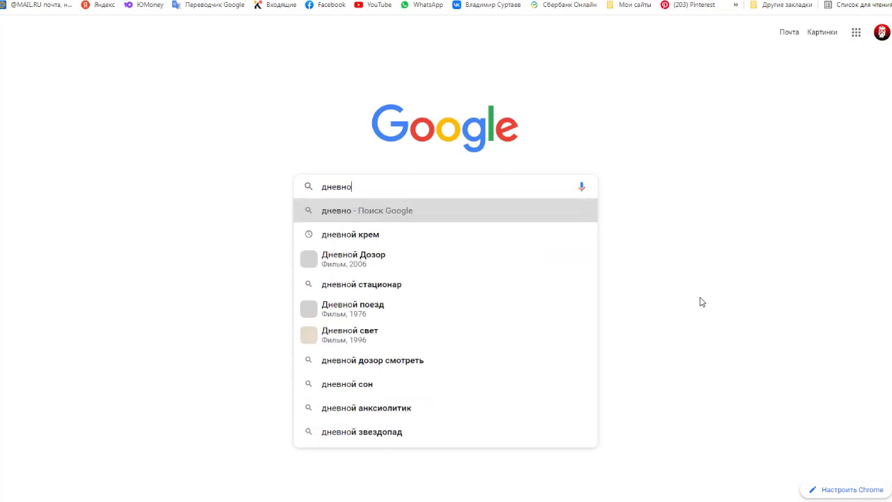
text(йкрем для л)
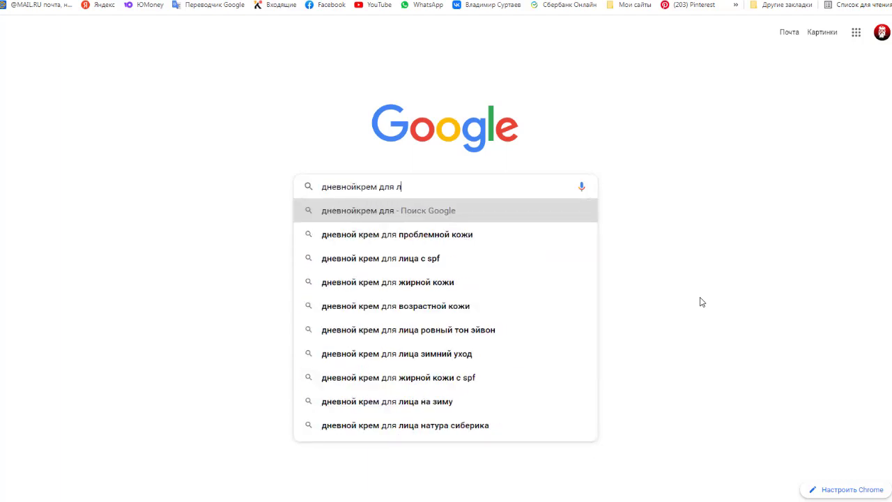
text(ица)
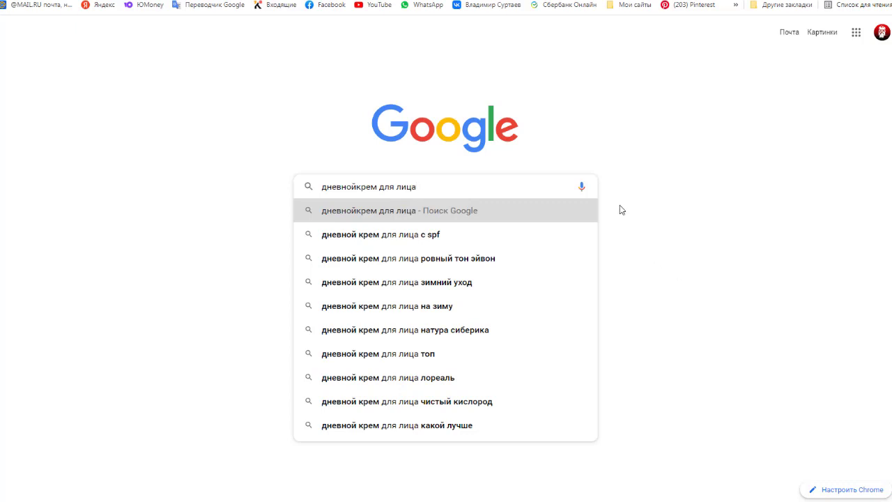
key(Return)
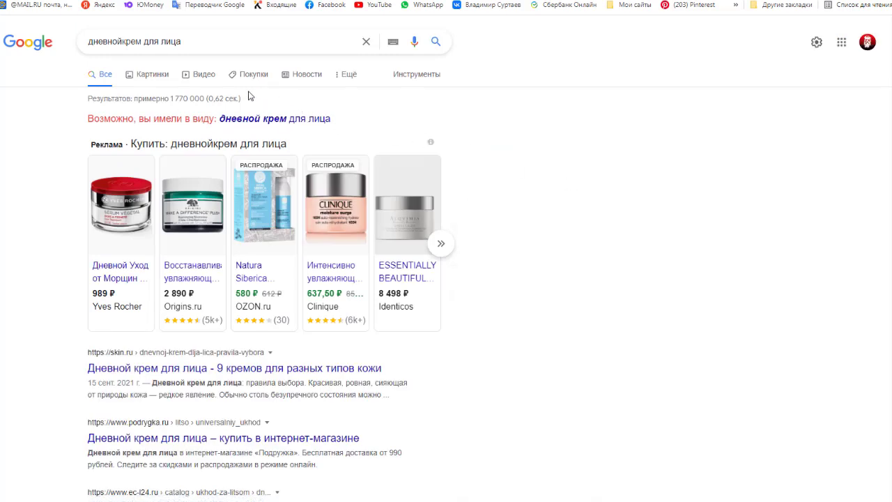
Switch to image results and preview the Avon day cream jar picture
click(160, 81)
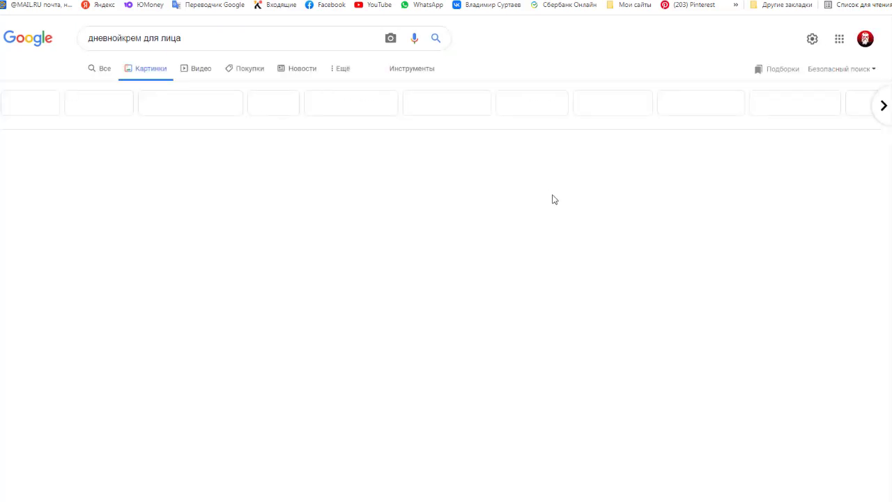
scroll(552, 199, down, 2)
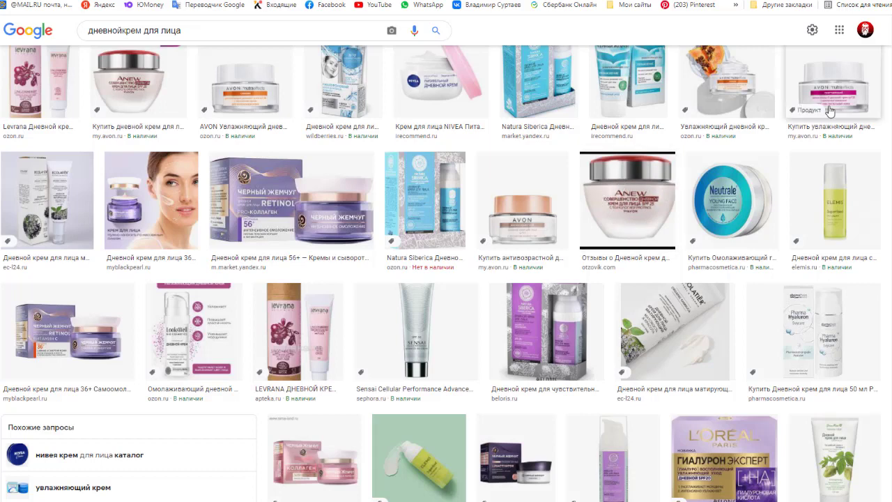
click(834, 85)
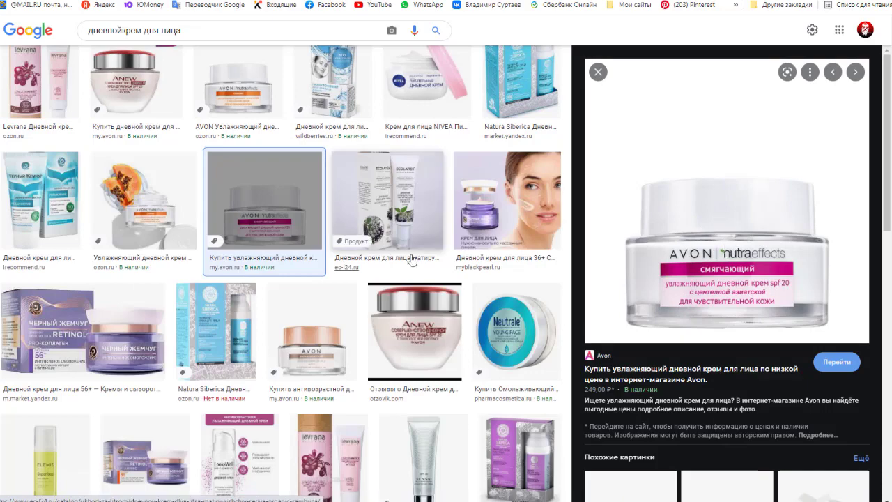
Browse further down the image grid and preview the Elemis day cream jar
scroll(411, 260, down, 4)
scroll(411, 259, down, 1)
scroll(411, 259, down, 1)
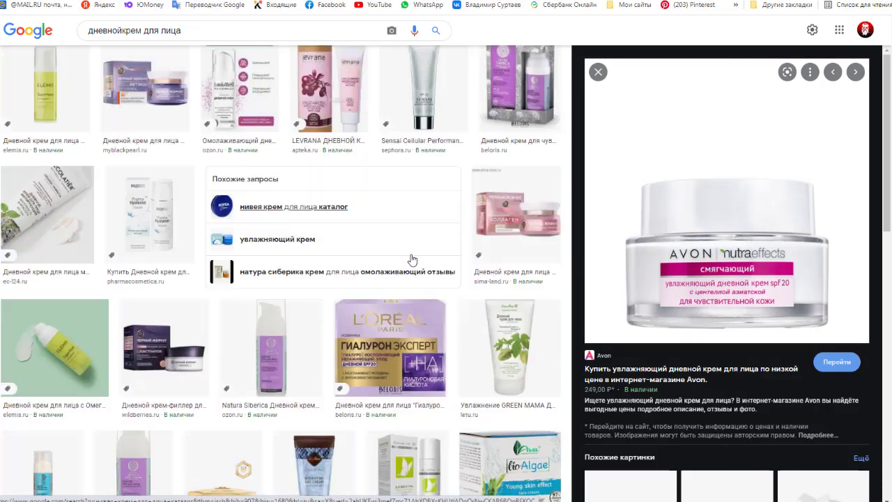
scroll(371, 267, down, 3)
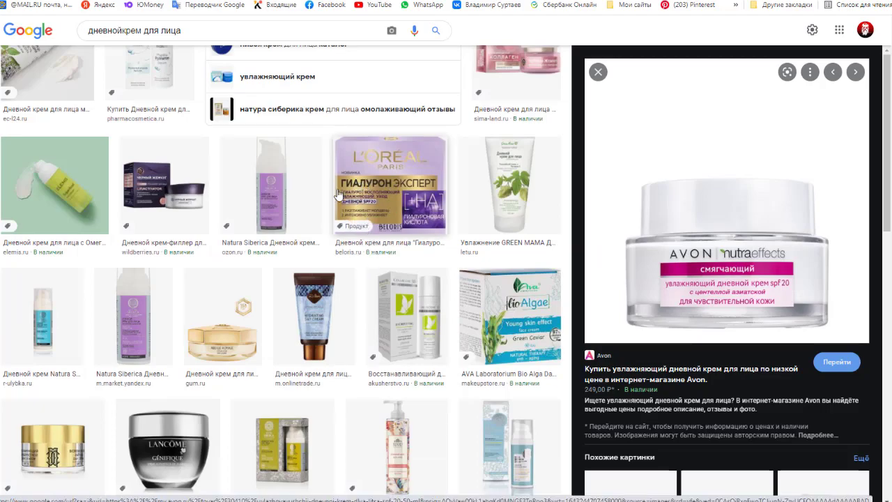
scroll(334, 216, down, 3)
scroll(332, 218, down, 2)
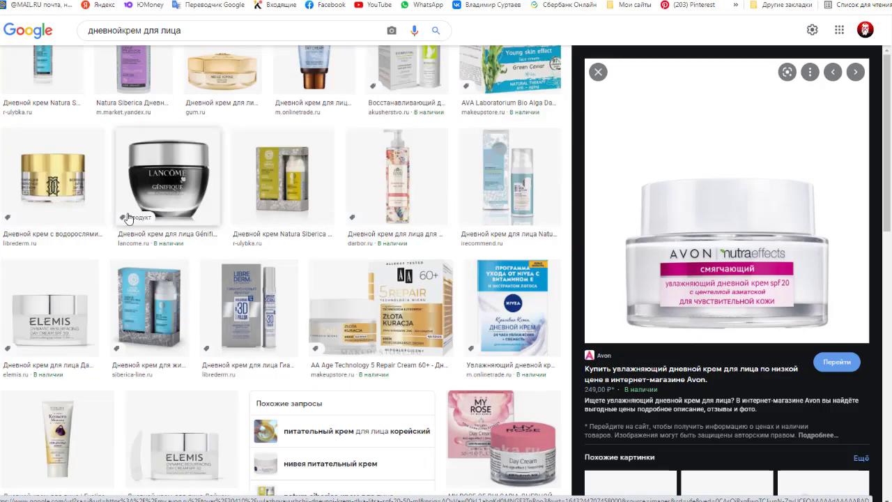
scroll(128, 218, down, 4)
scroll(129, 217, down, 2)
scroll(132, 216, up, 1)
click(216, 171)
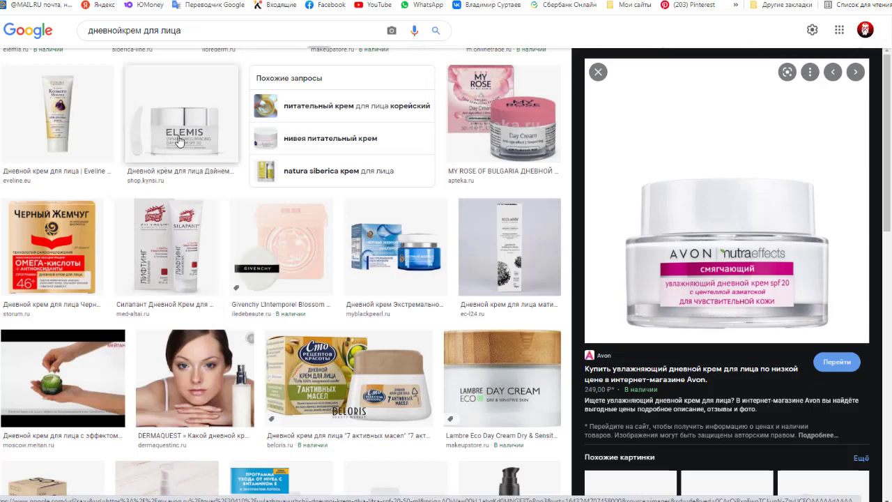
Preview the Christina Wish cream jar picture as a reference
scroll(222, 182, up, 1)
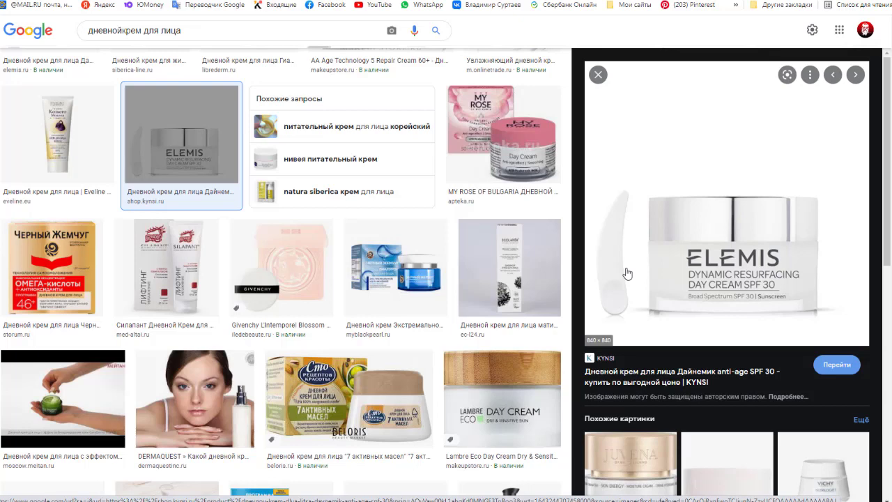
scroll(626, 274, down, 1)
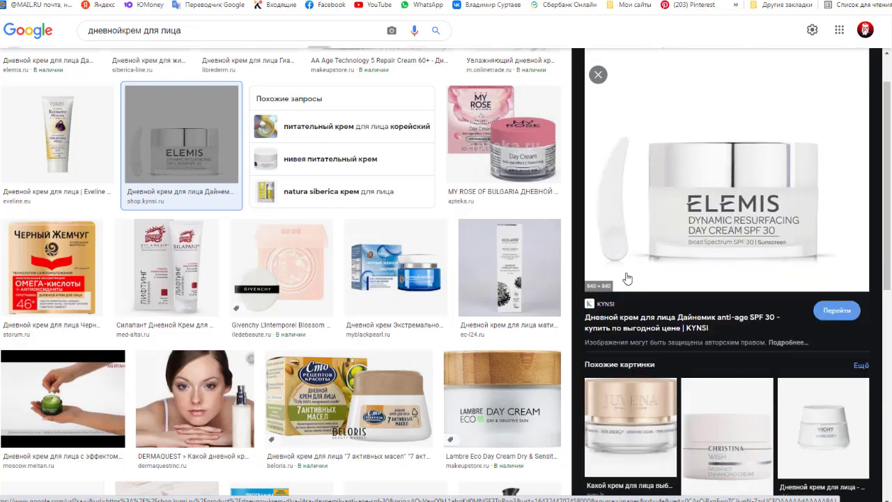
scroll(625, 277, down, 3)
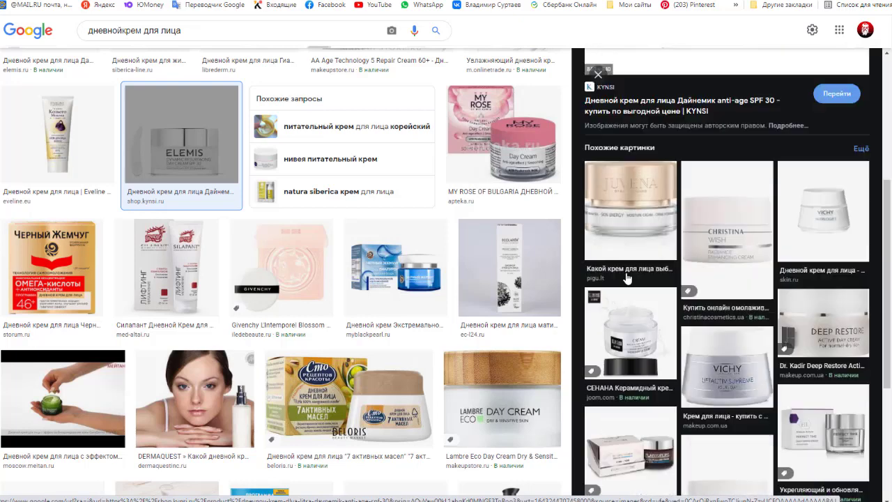
click(715, 259)
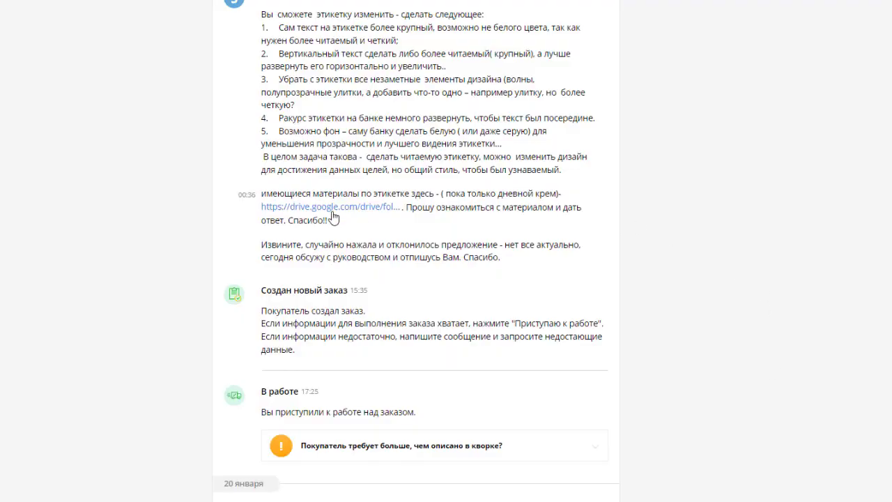
Open the client's КРЕМ_ЭТИКЕТКИ Drive folder and download its PDF folder
click(332, 211)
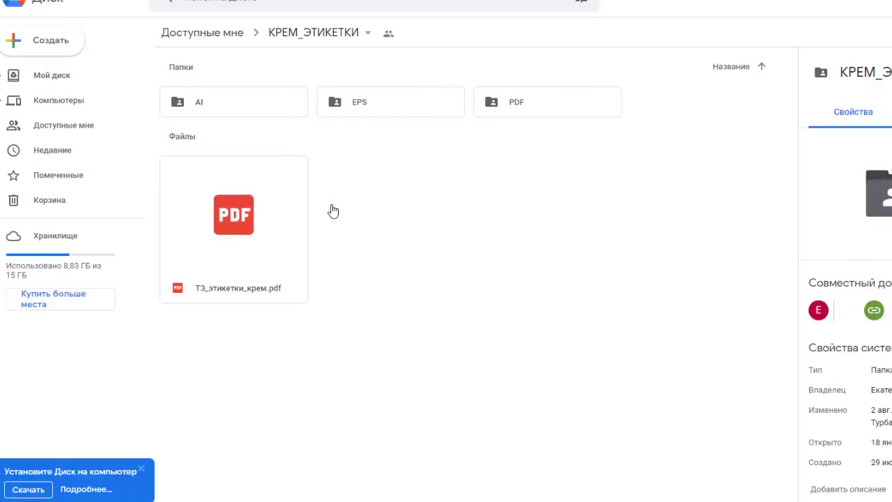
click(547, 108)
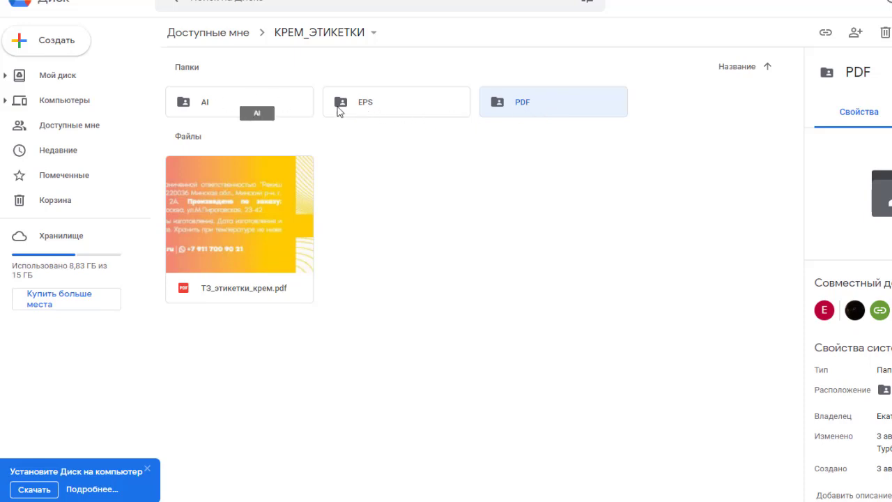
right_click(537, 109)
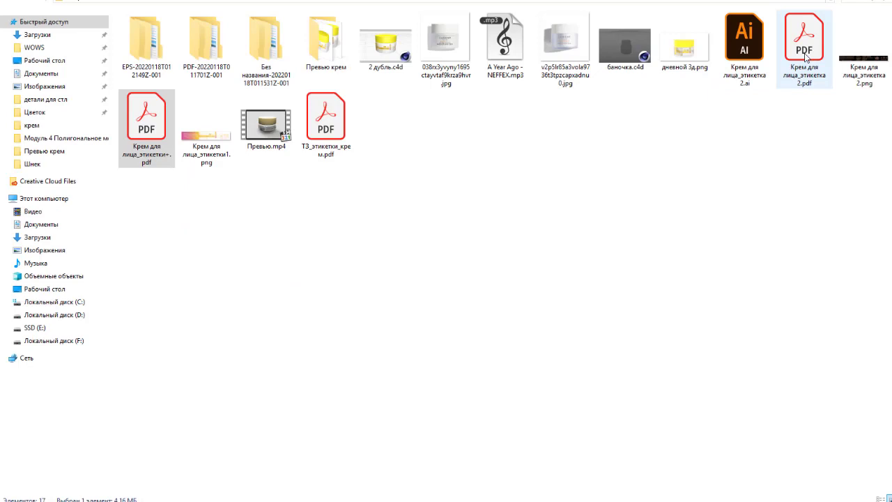
Open the label PDF Крем для лица_этикетка 2.pdf with Adobe Illustrator 2019
right_click(807, 57)
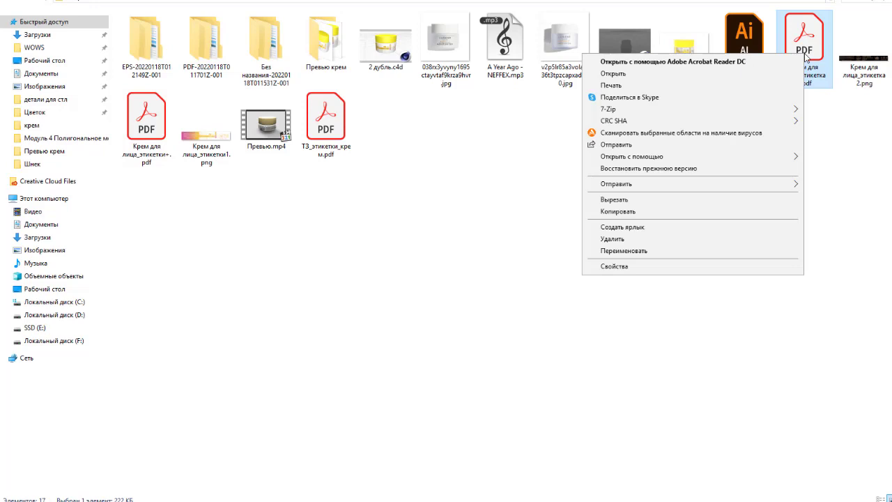
mouse_move(632, 157)
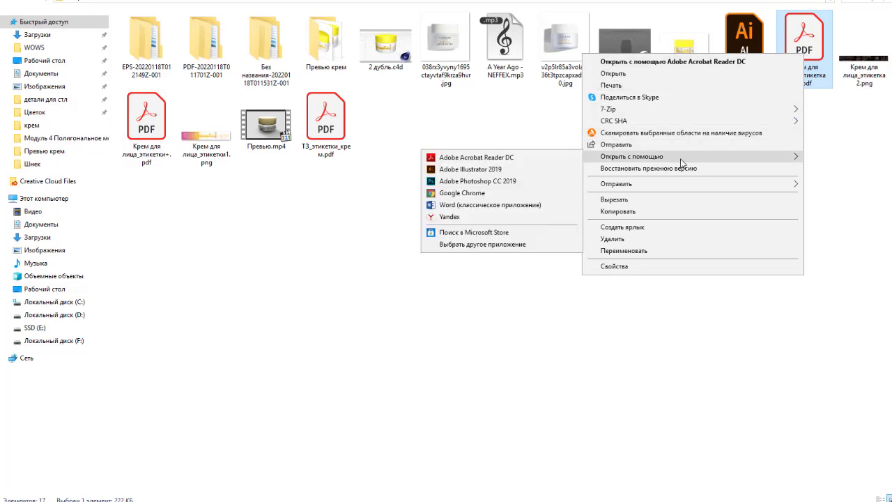
click(473, 172)
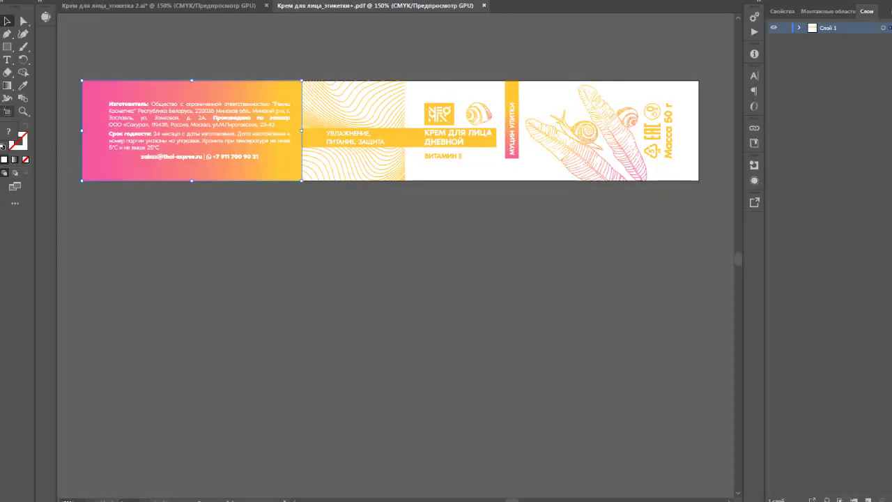
click(7, 111)
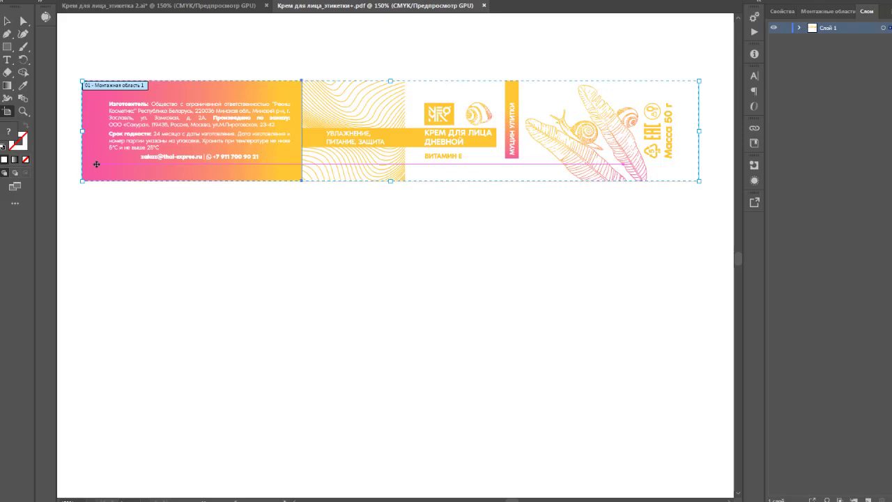
Duplicate the label artboard with its artwork directly below the original, aligned to it
drag(96, 164, 97, 289)
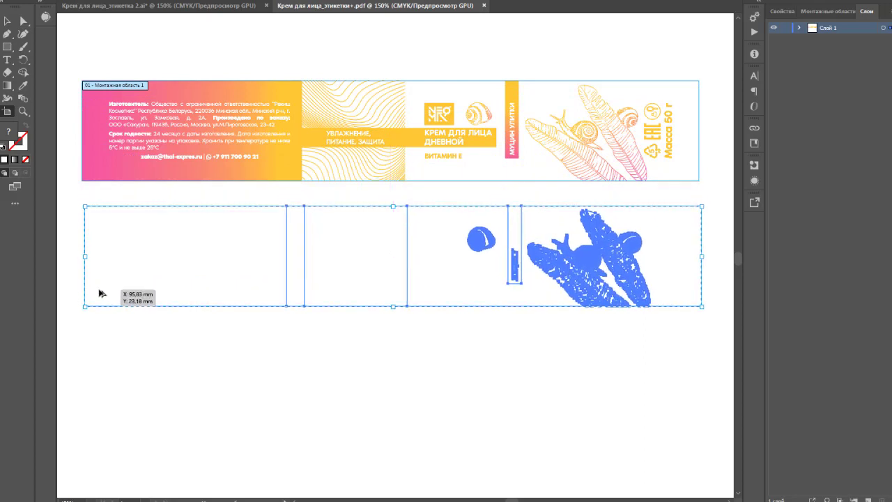
drag(97, 289, 97, 286)
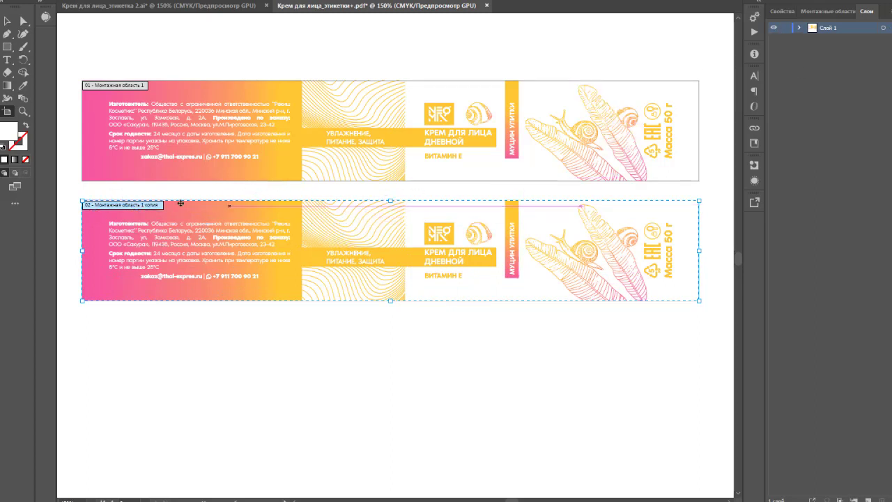
click(7, 20)
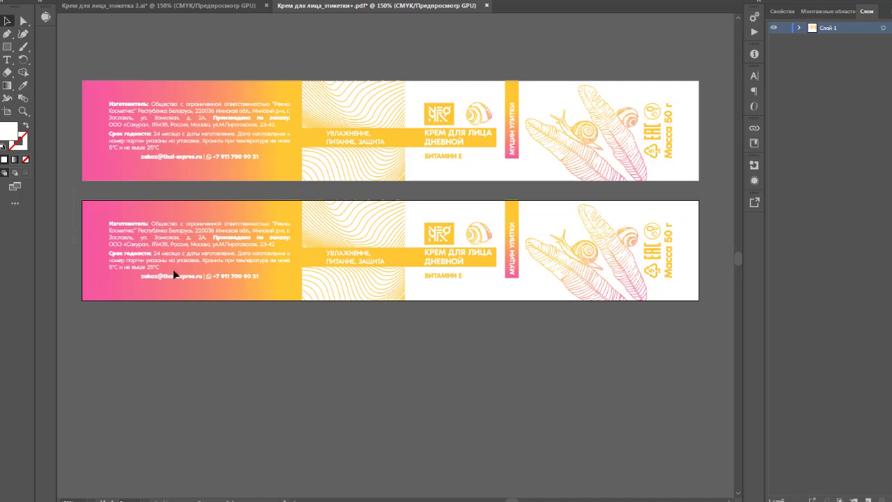
Select all artwork on the lower artboard and delete it, leaving it blank
key(ctrl+alt+a)
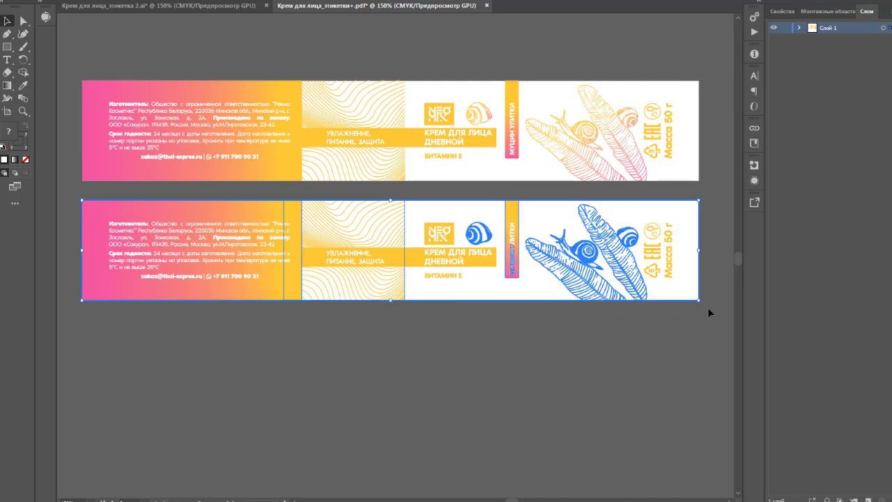
key(Delete)
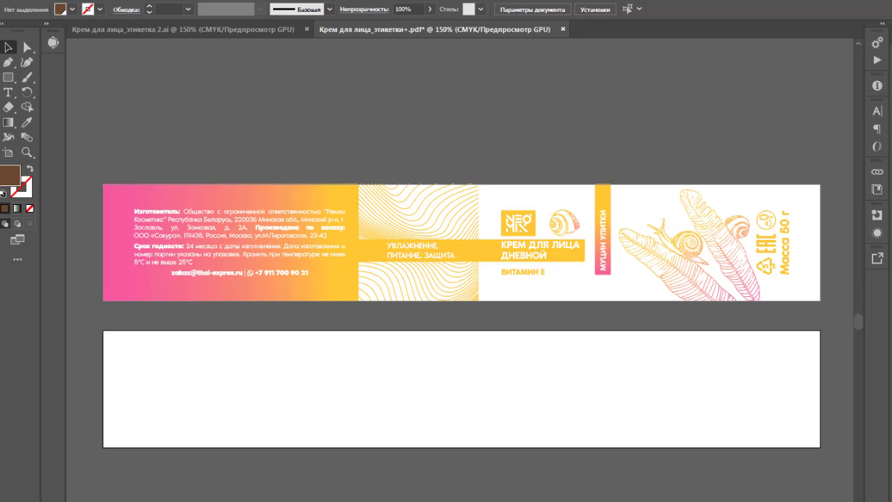
Paste the manufacturer text and МУЦИН УЛИТКИ, ДНЕВНОЙ, ВИТАМИН Е titles onto the blank label
key(ctrl+v)
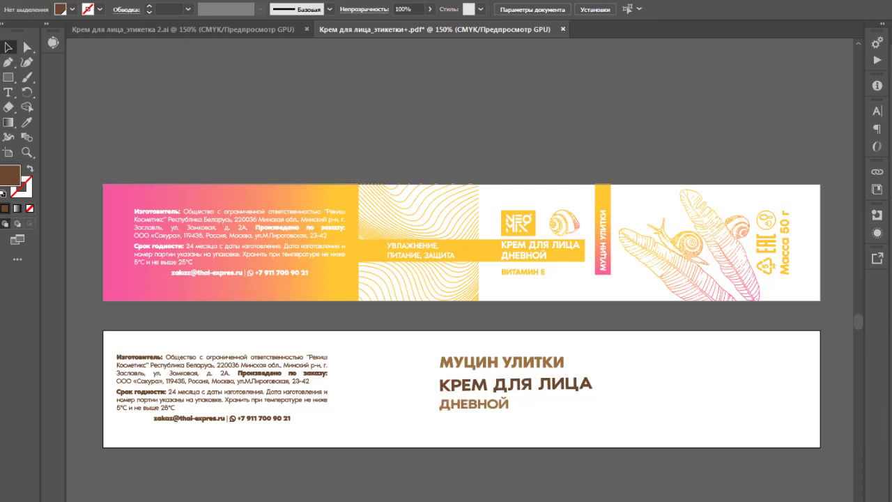
key(ctrl+z)
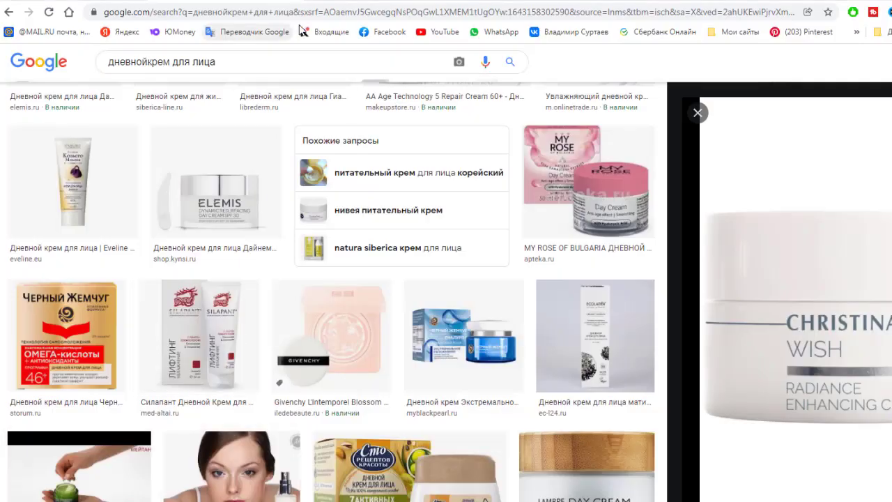
In a new tab, search images for 'улитка' and scroll through the snail results
key(ctrl+t)
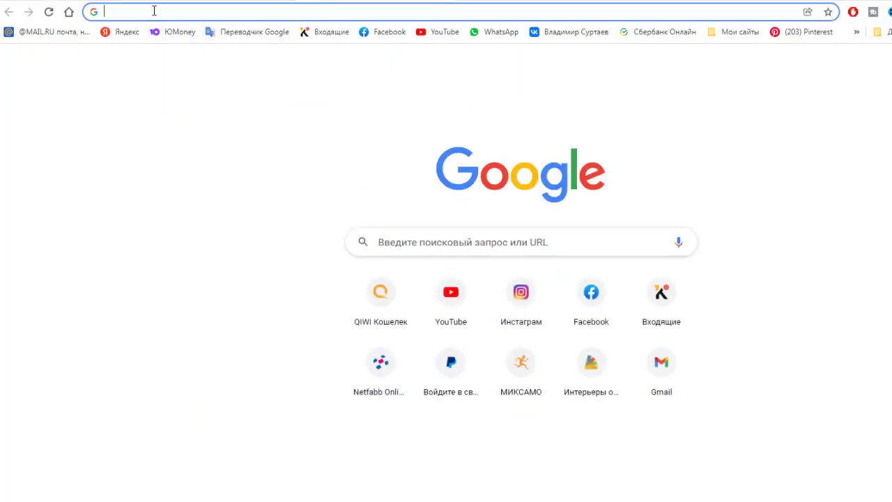
text(улитка)
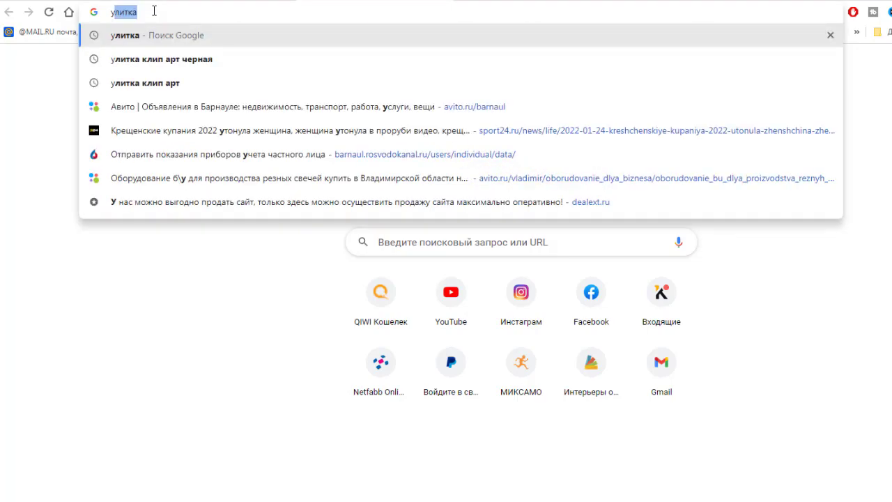
key(Return)
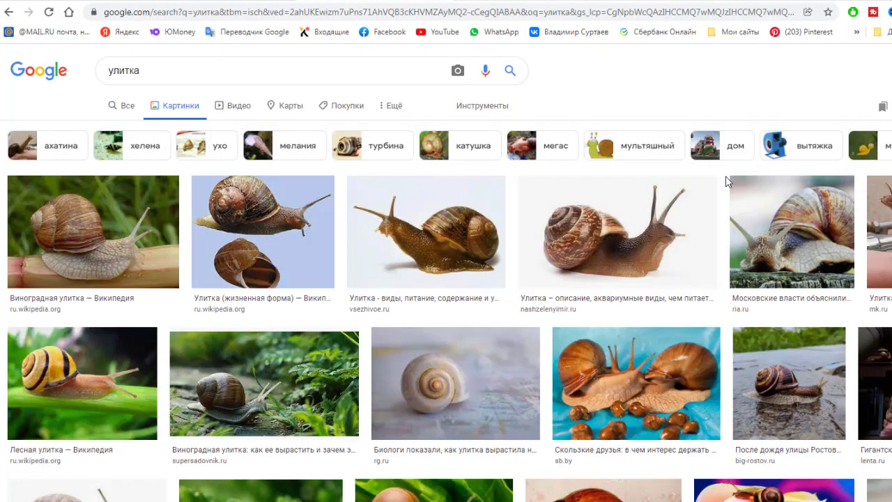
scroll(726, 181, down, 3)
scroll(725, 182, down, 2)
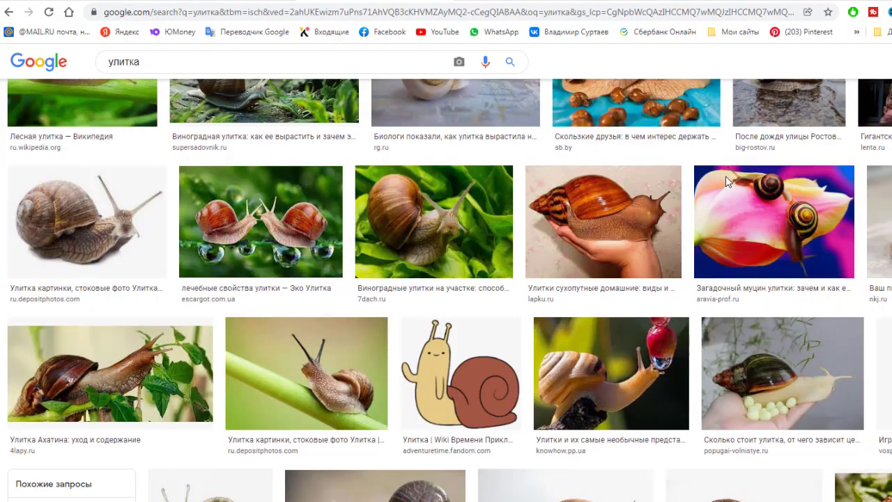
scroll(725, 181, down, 2)
scroll(725, 181, down, 1)
scroll(727, 183, down, 1)
scroll(727, 183, down, 1)
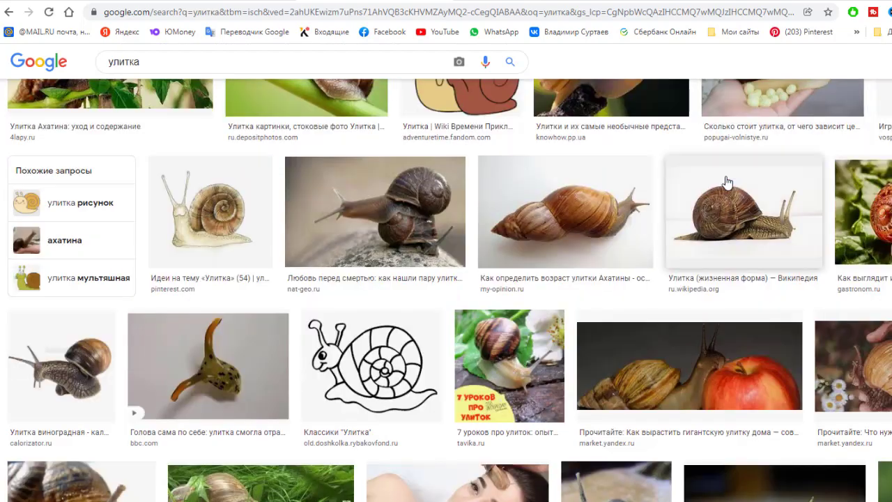
scroll(727, 183, down, 2)
scroll(727, 182, down, 1)
scroll(727, 183, down, 2)
scroll(727, 182, down, 2)
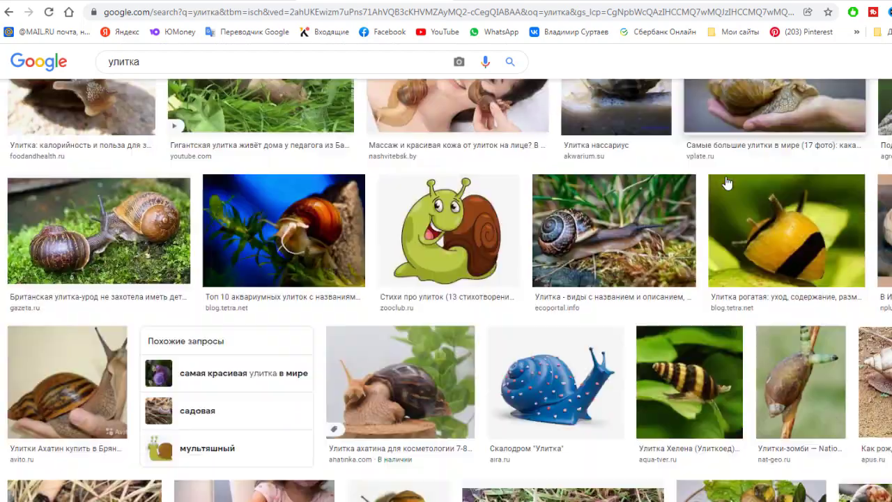
scroll(727, 183, down, 1)
scroll(727, 182, down, 2)
scroll(727, 183, down, 1)
scroll(727, 183, down, 2)
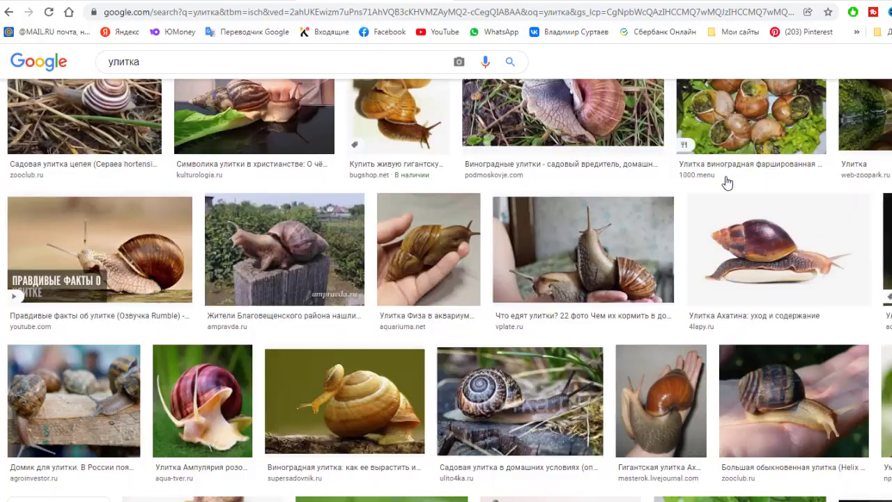
scroll(727, 183, down, 3)
scroll(726, 183, down, 2)
scroll(727, 182, down, 1)
scroll(727, 182, down, 3)
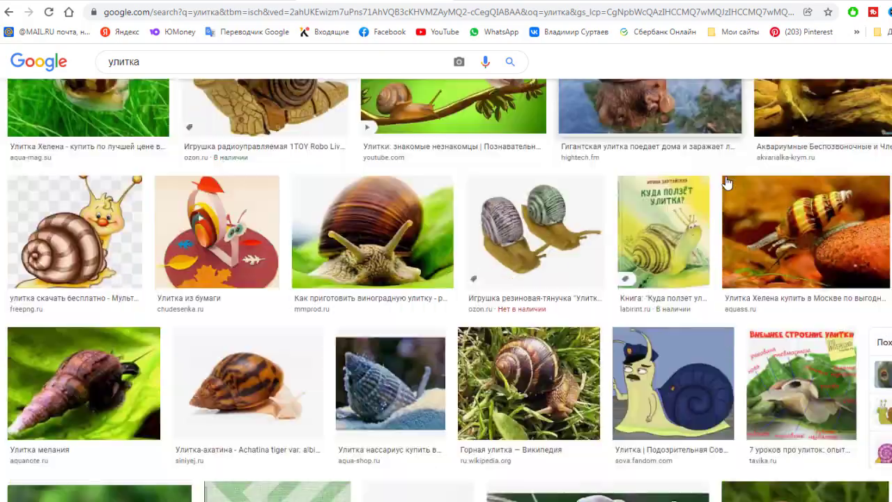
scroll(727, 182, down, 1)
scroll(727, 183, down, 2)
scroll(726, 183, down, 1)
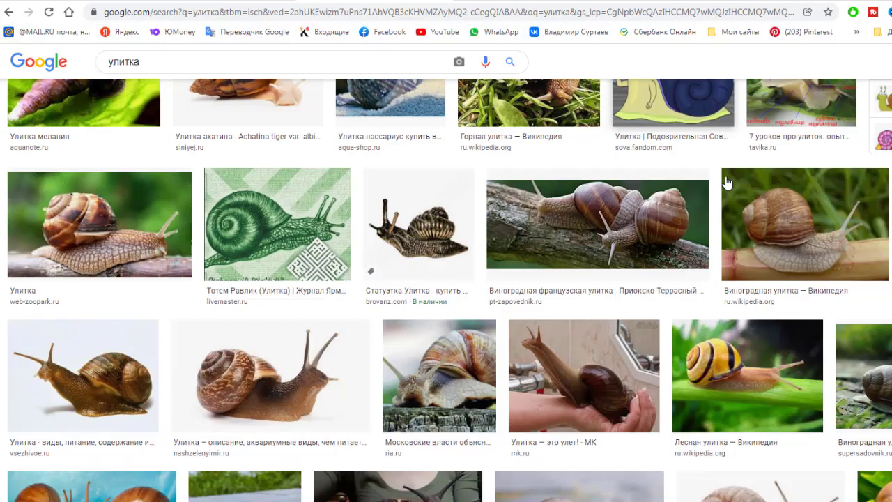
scroll(727, 182, down, 2)
scroll(726, 183, down, 2)
scroll(726, 182, down, 2)
scroll(727, 183, down, 1)
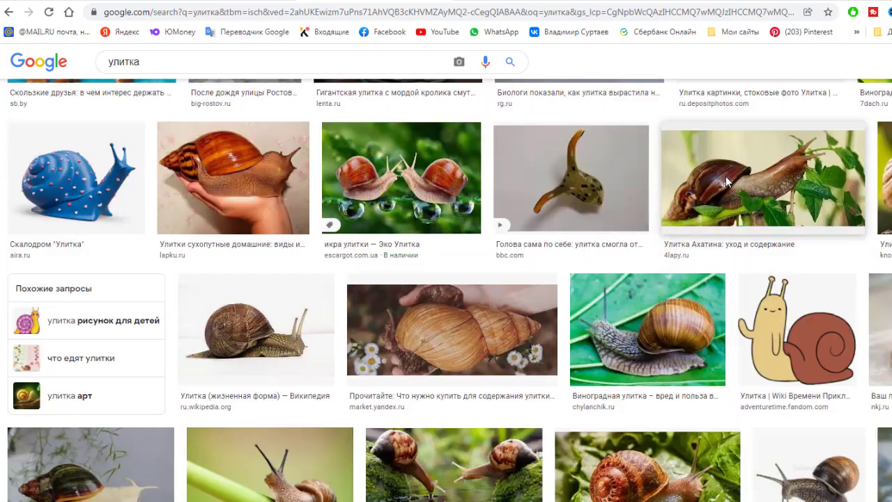
scroll(727, 182, down, 2)
scroll(726, 182, down, 1)
scroll(726, 183, down, 1)
scroll(727, 182, down, 2)
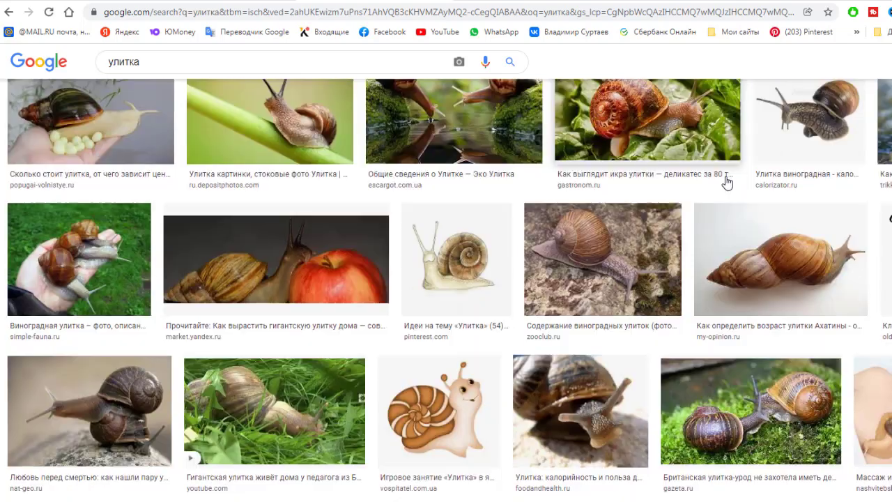
Copy the Pinterest hand-drawn snail image and return to the label design
click(449, 265)
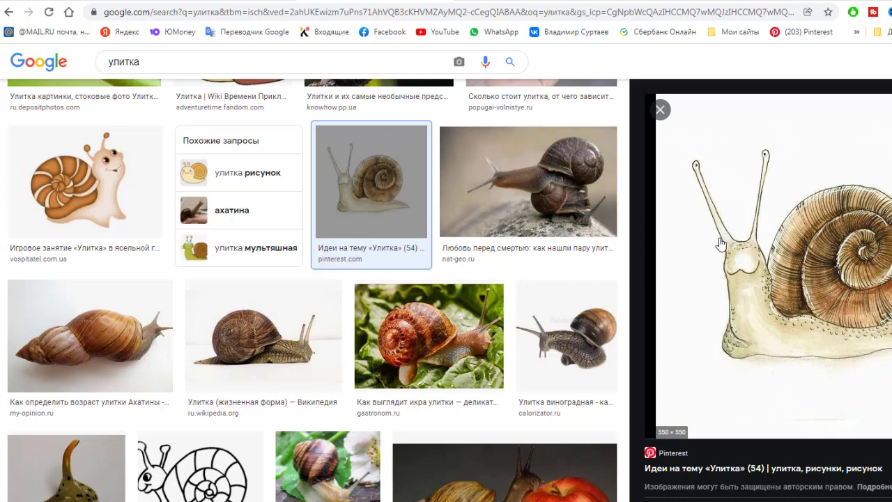
right_click(810, 252)
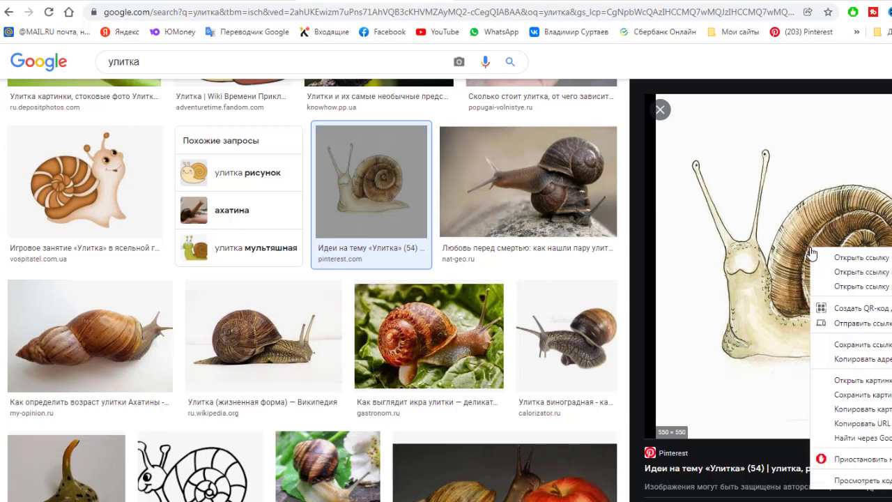
click(866, 411)
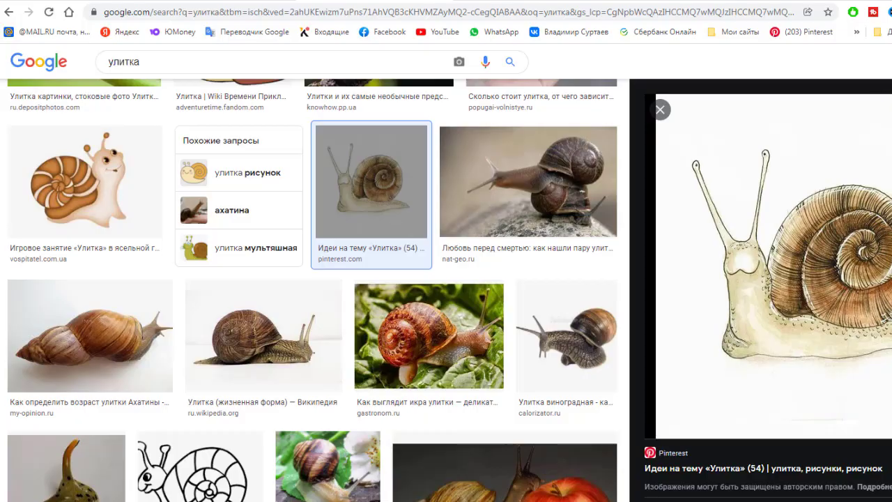
key(alt+Tab)
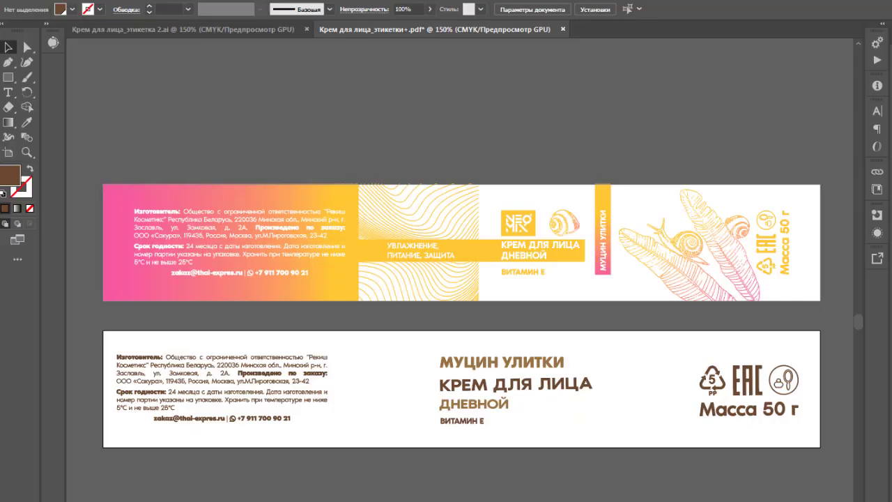
Paste the brown snail drawing into the lower label
key(ctrl+v)
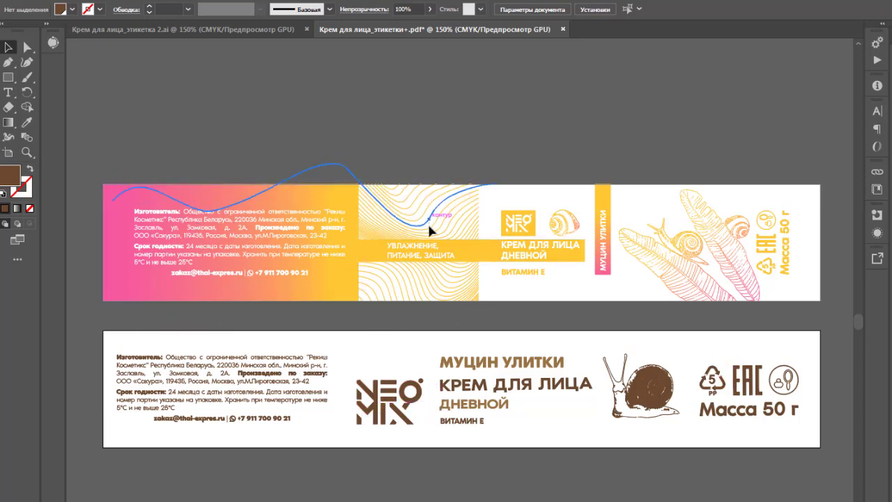
Place the УВЛАЖНЕНИЕ, ПИТАНИЕ, ЗАЩИТА tagline above the NEO MIX logo and undo the stray top-label path
mouse_move(427, 222)
mouse_down()
mouse_move(426, 201)
mouse_move(428, 306)
mouse_move(414, 160)
mouse_move(403, 318)
mouse_move(434, 184)
mouse_up()
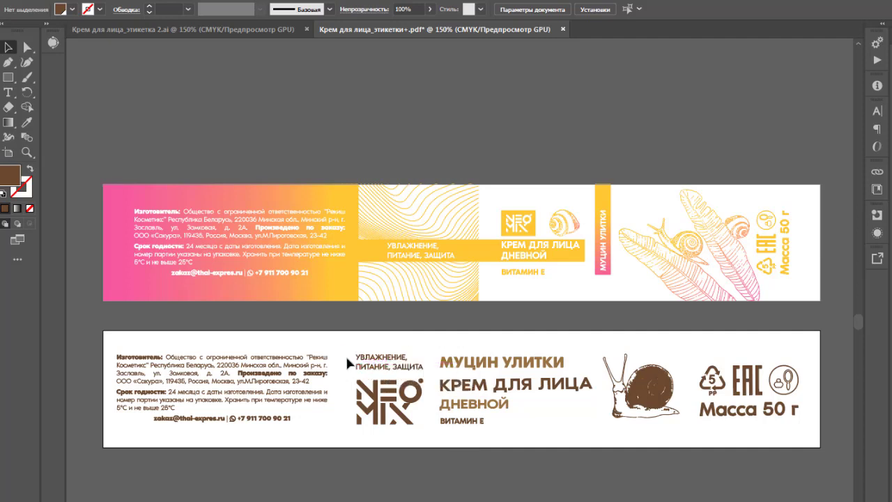
click(114, 209)
click(321, 171)
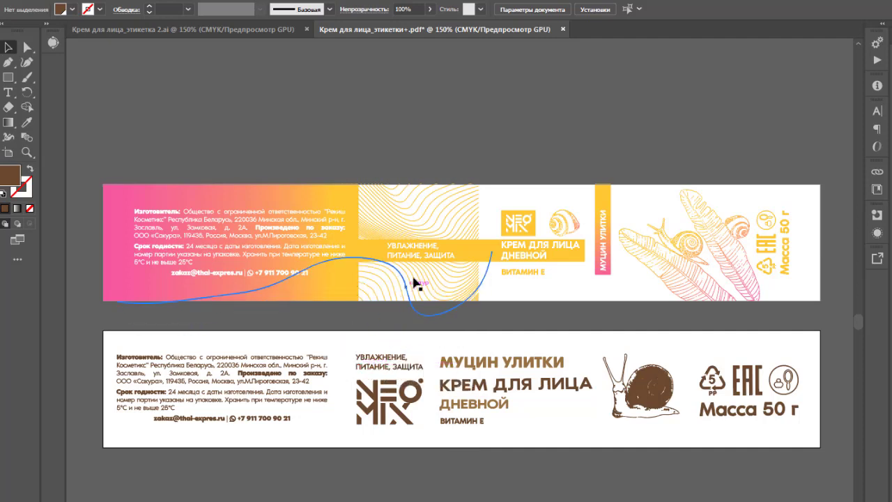
click(416, 237)
key(ctrl+z)
key(ctrl+z)
key(ctrl+z)
key(ctrl+z)
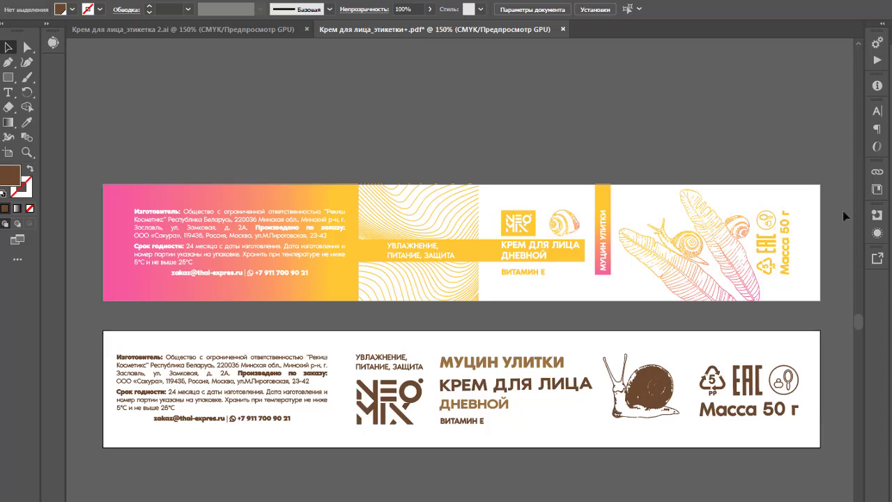
Select the original pink-yellow upper label
drag(842, 210, 108, 299)
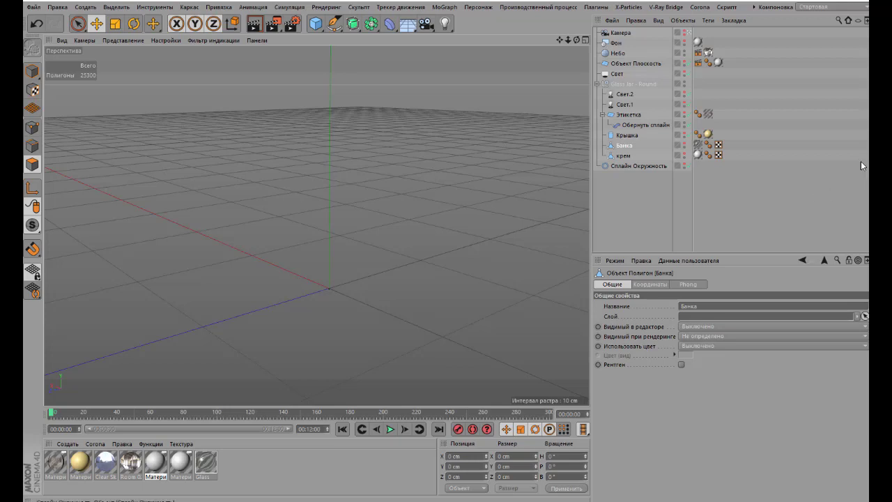
Load Glass Jar - Round from the Content Browser's Broadcast > 3D Objects > Glassware library
key(shift+F8)
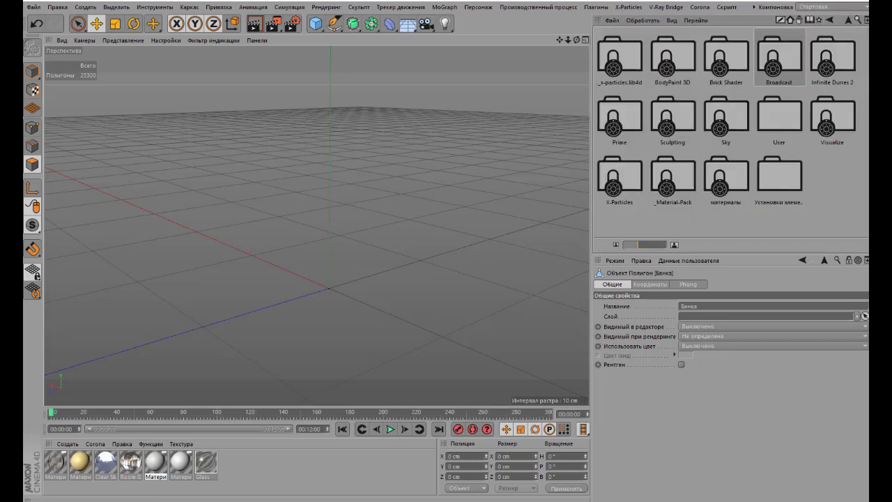
double_click(791, 60)
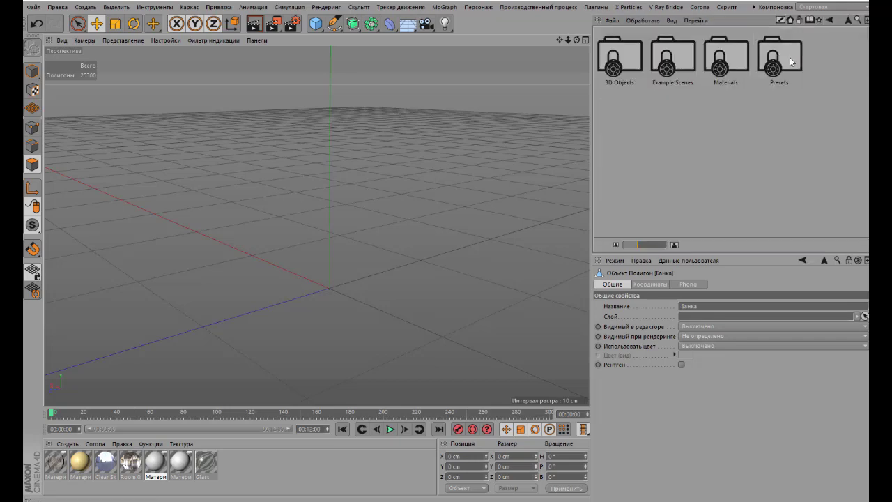
double_click(626, 61)
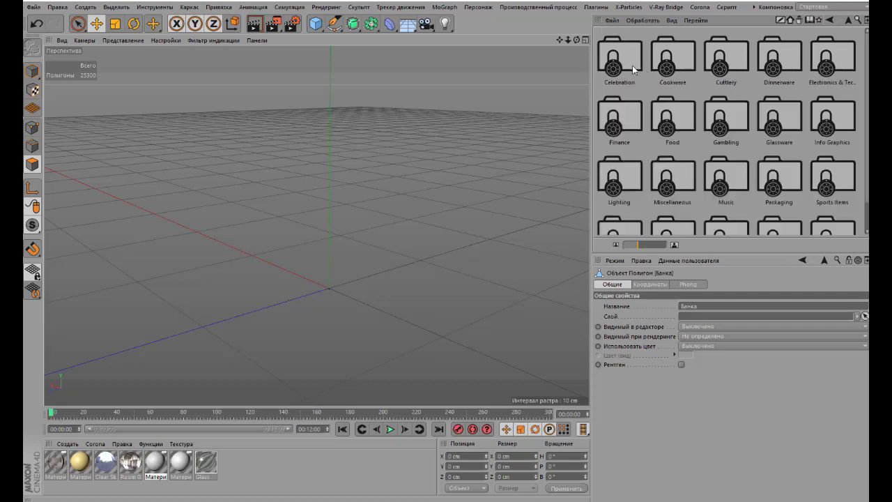
double_click(778, 112)
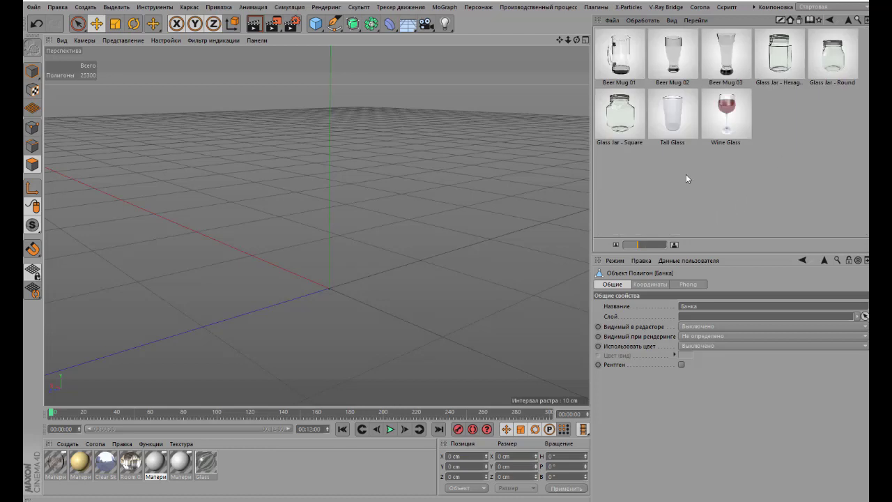
double_click(829, 59)
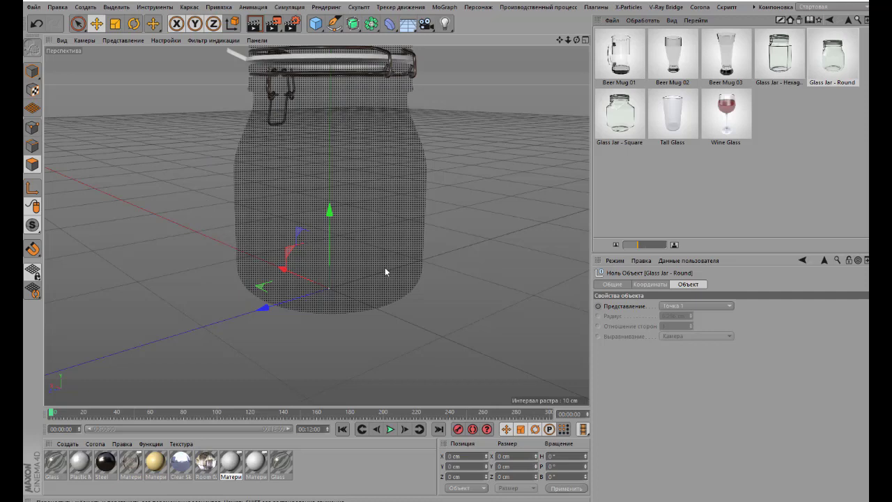
Delete the glass jar's Metal Bracket, Seal and Lid parts
key(shift+F1)
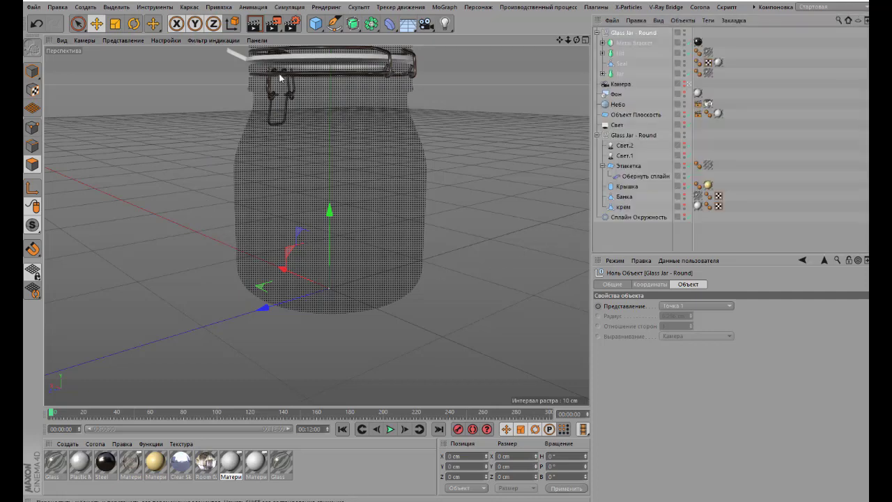
click(372, 76)
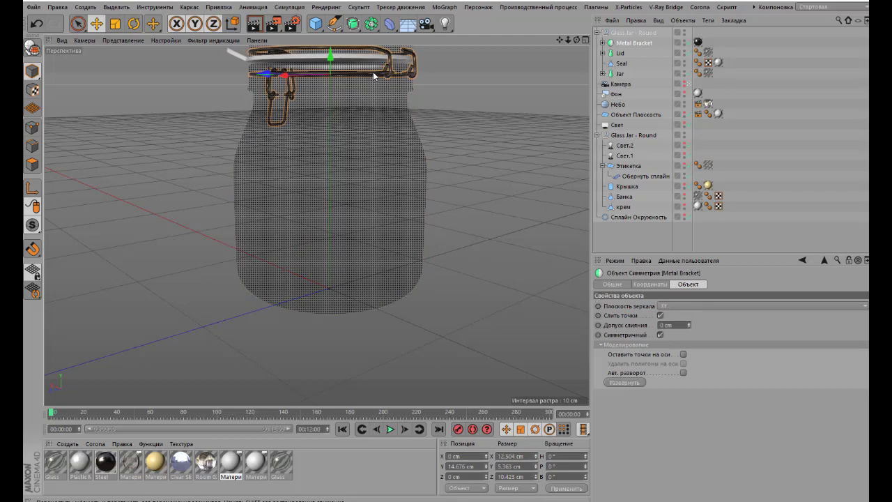
key(Delete)
click(239, 55)
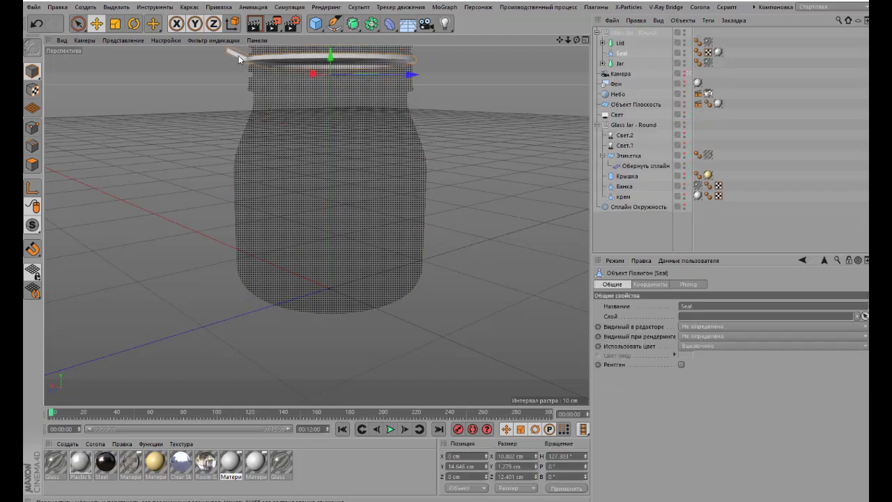
key(Delete)
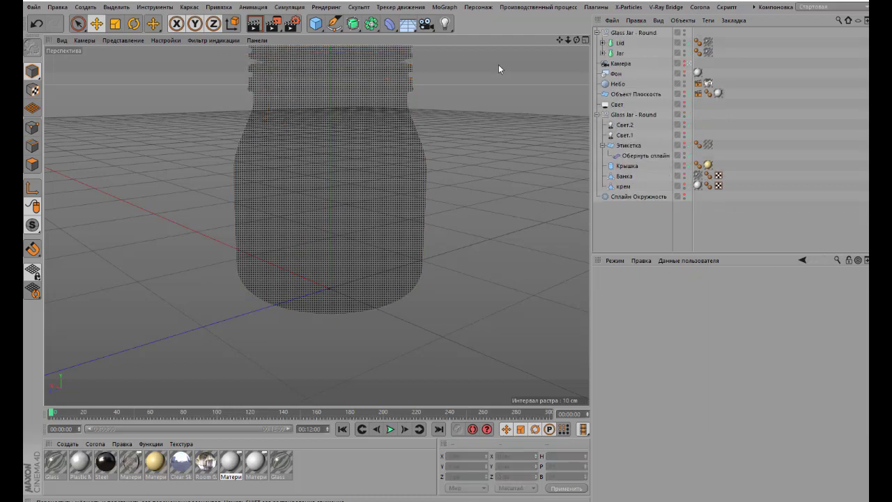
drag(559, 40, 484, 127)
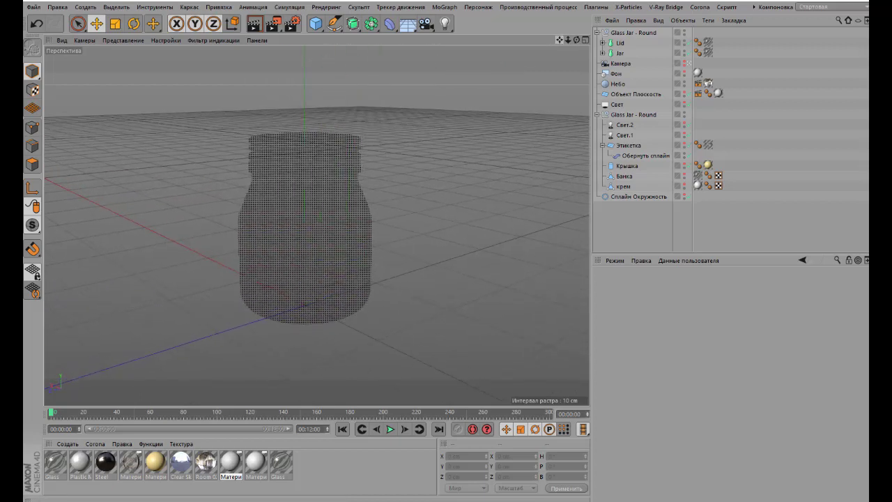
click(620, 44)
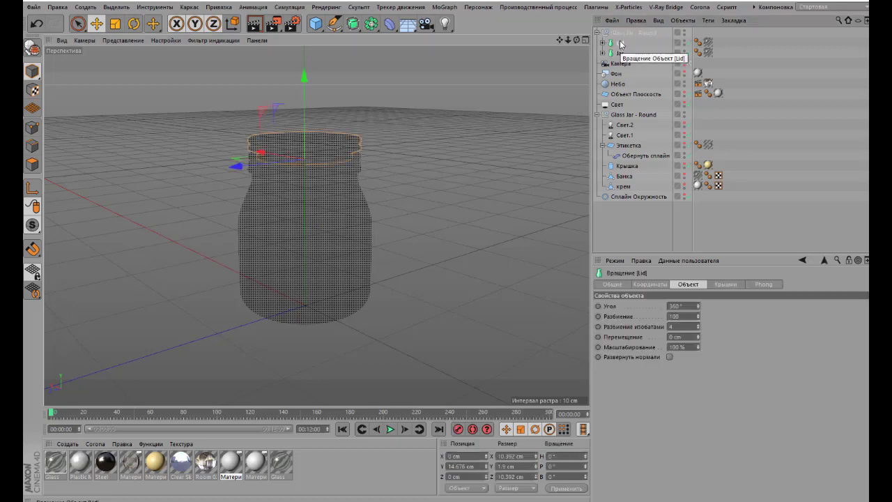
key(Delete)
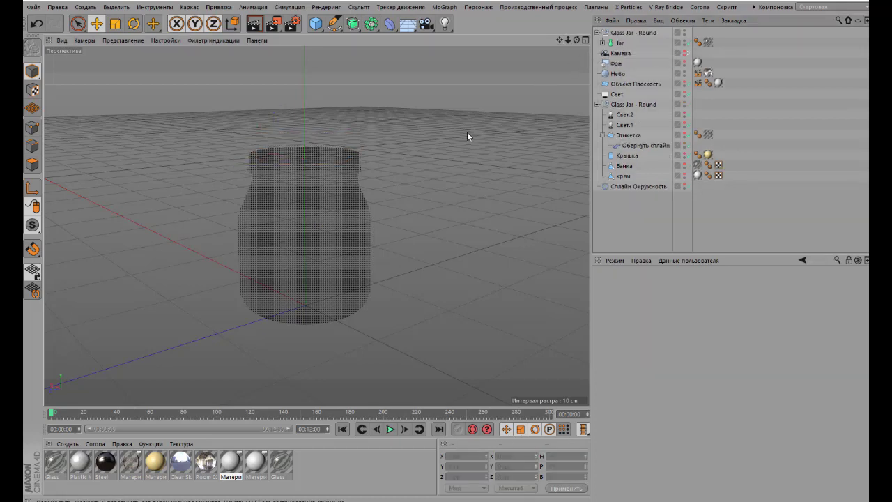
Scale the Glass Jar group down along Y into a short, wide shape
click(115, 23)
click(627, 33)
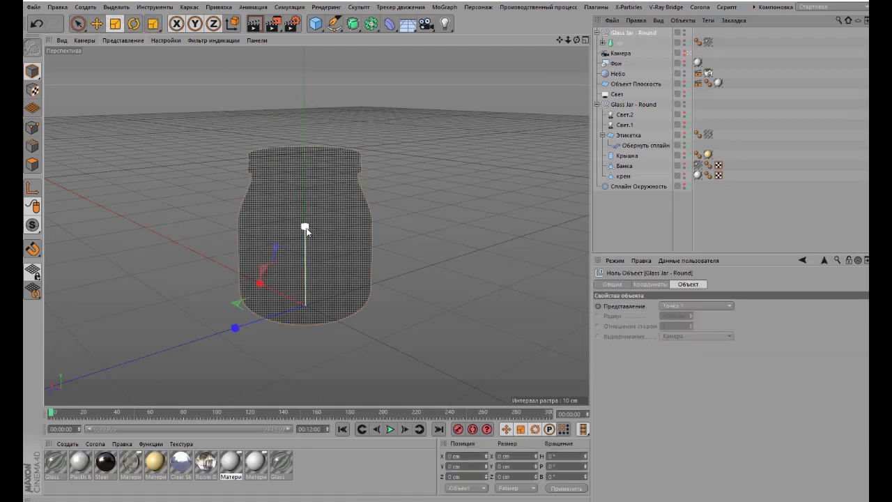
drag(309, 226, 306, 262)
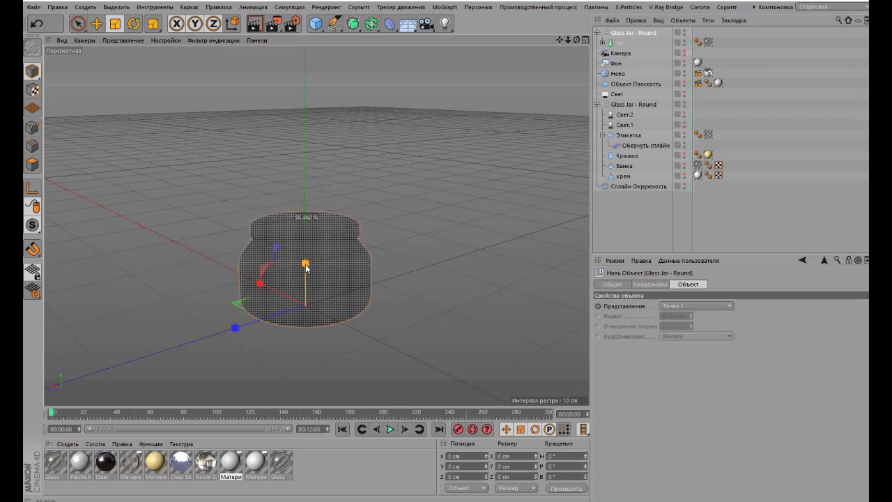
drag(307, 262, 306, 271)
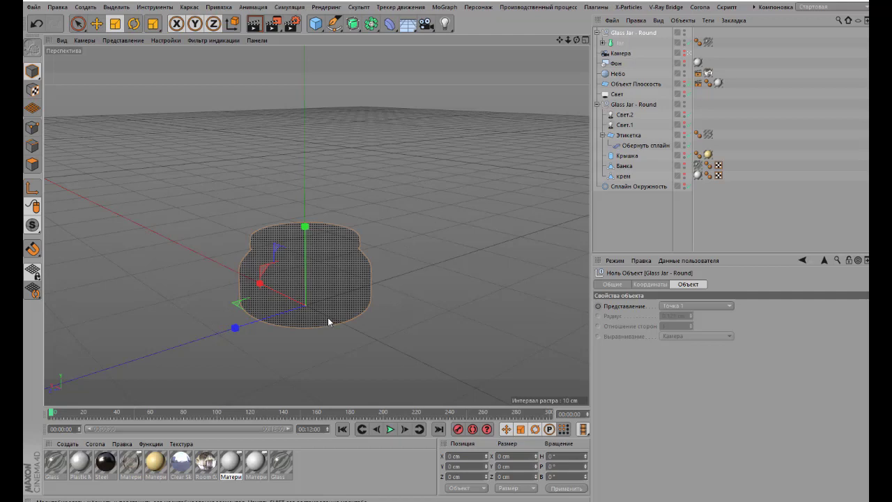
In Polygon mode, make the Jar lathe an editable polygon mesh of about 20,200 polygons
click(32, 165)
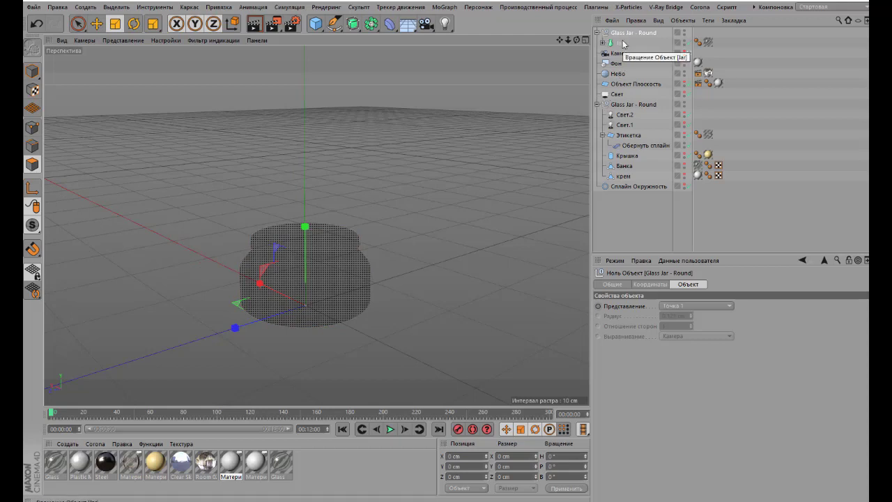
click(623, 43)
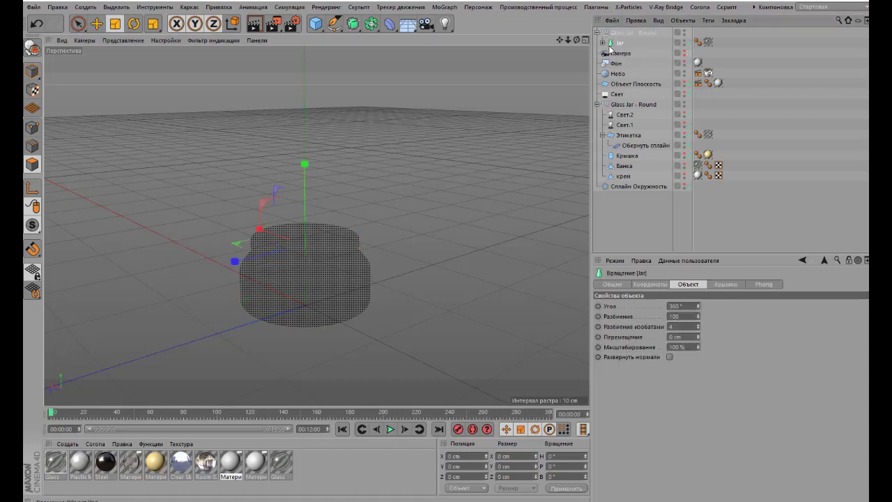
click(603, 43)
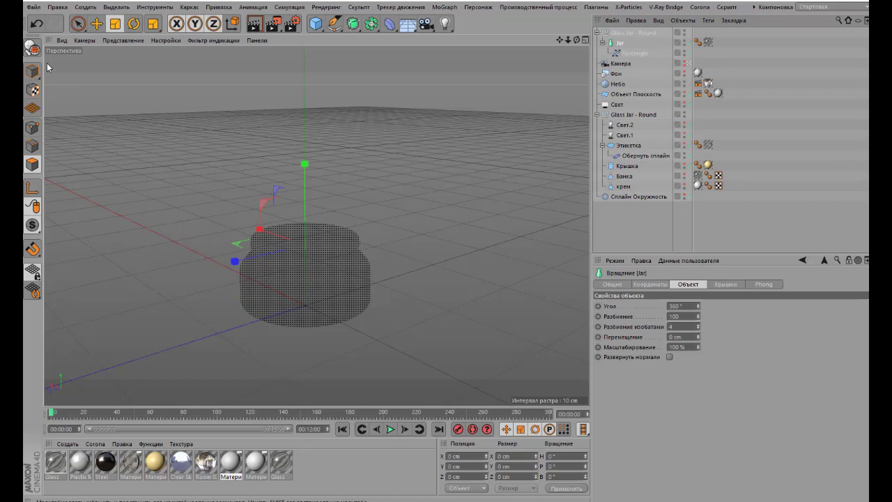
click(31, 48)
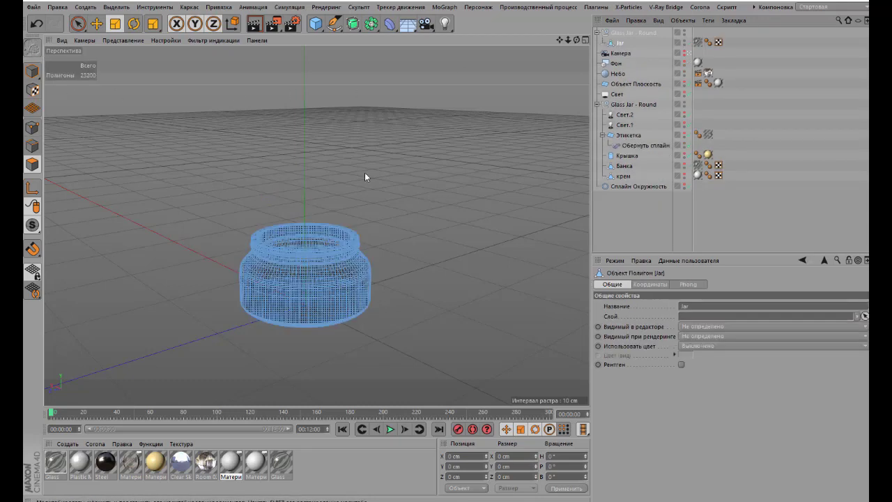
In the enlarged Right view, scale the cube to about 16 cm and raise it over the jar's top
click(582, 40)
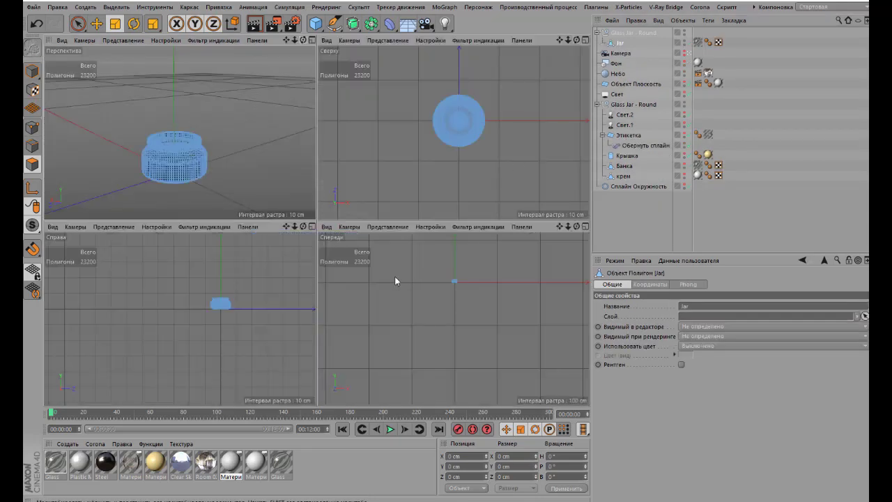
click(311, 226)
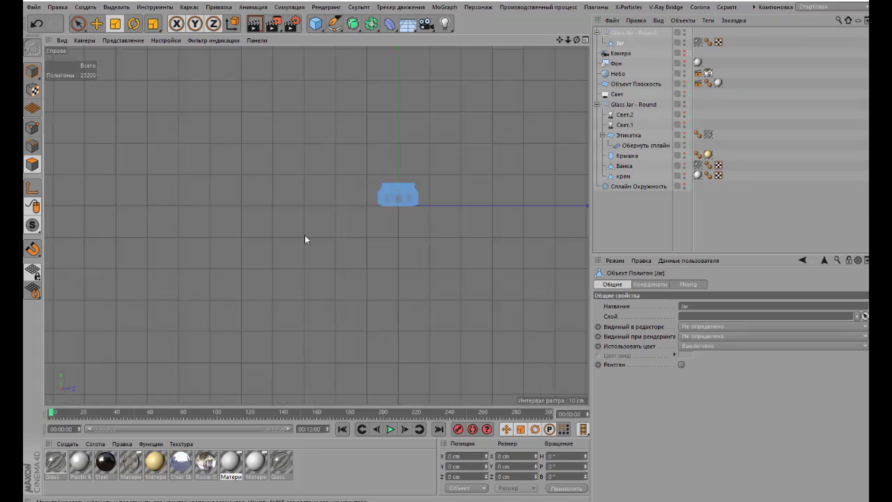
scroll(420, 192, up, 2)
scroll(420, 193, up, 2)
scroll(420, 192, up, 2)
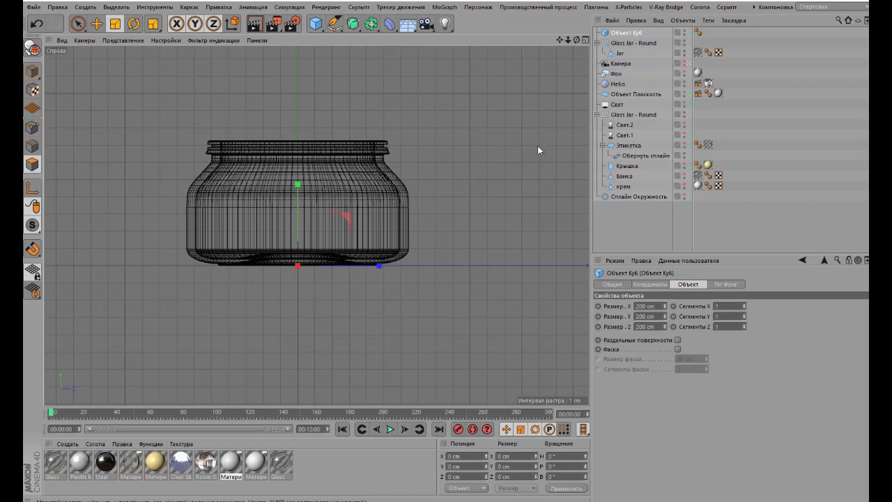
drag(537, 146, 230, 309)
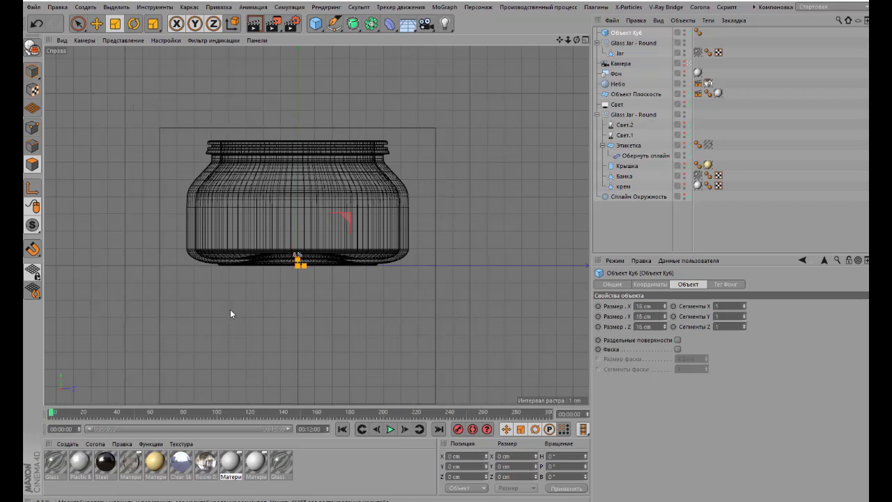
click(96, 23)
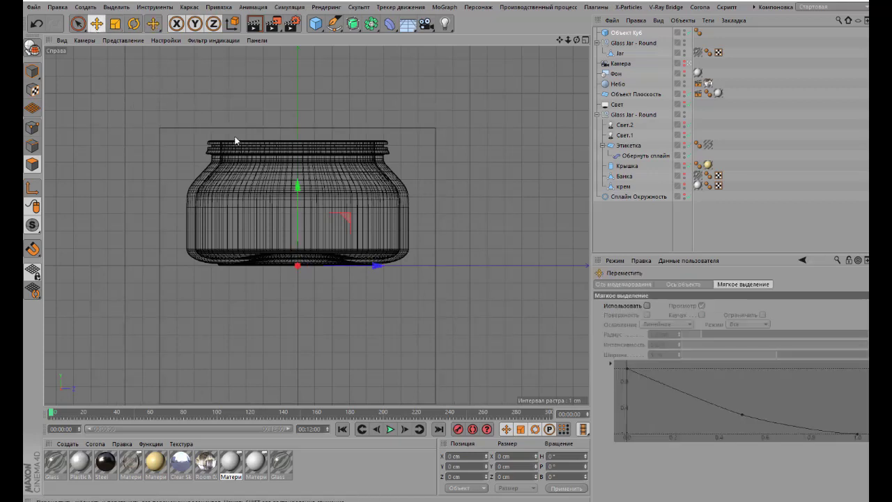
drag(297, 182, 305, 47)
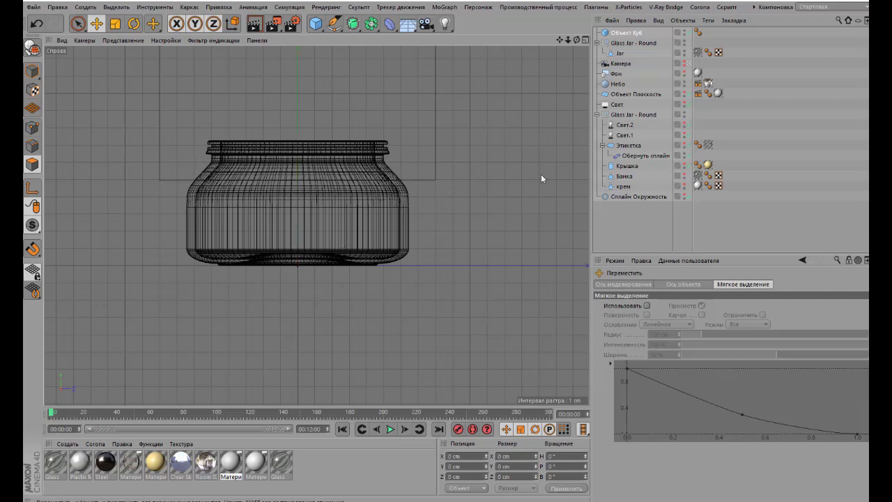
click(585, 40)
Put the Jar inside a new Boolean object, test a conversion, then undo it
click(312, 40)
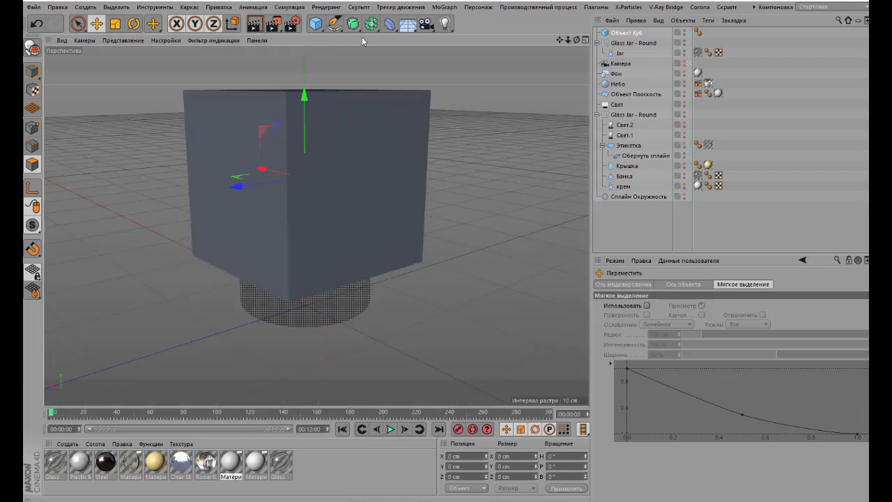
click(371, 23)
click(576, 38)
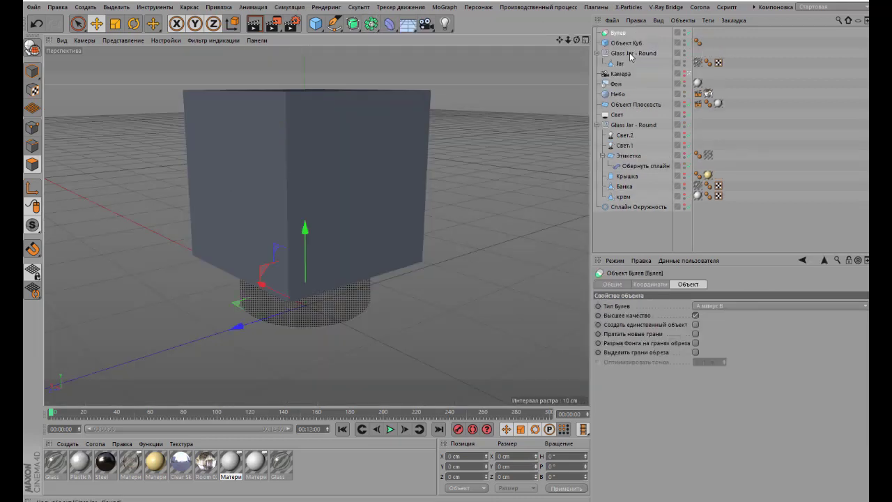
mouse_move(620, 64)
mouse_down()
mouse_move(619, 36)
mouse_move(626, 52)
mouse_up()
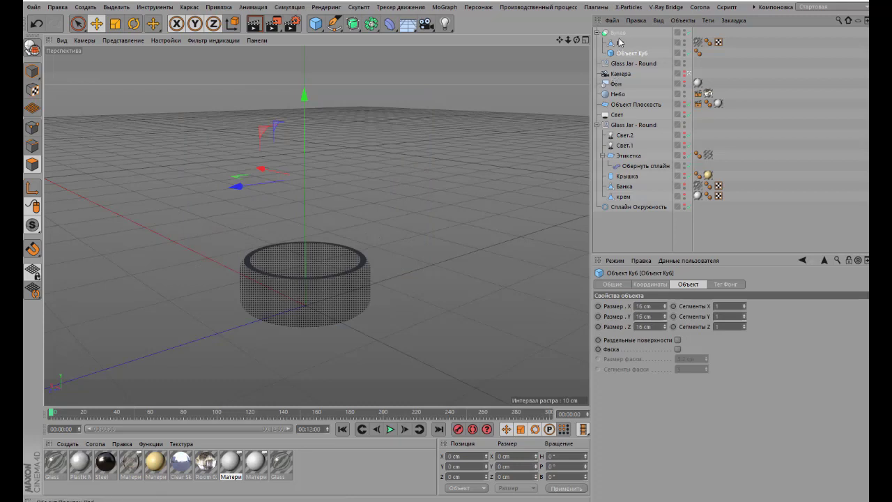
click(618, 33)
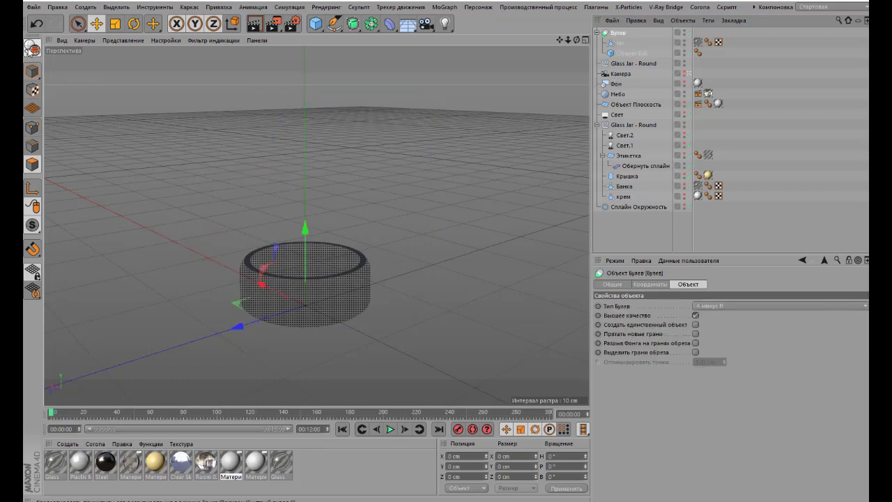
click(32, 47)
click(596, 33)
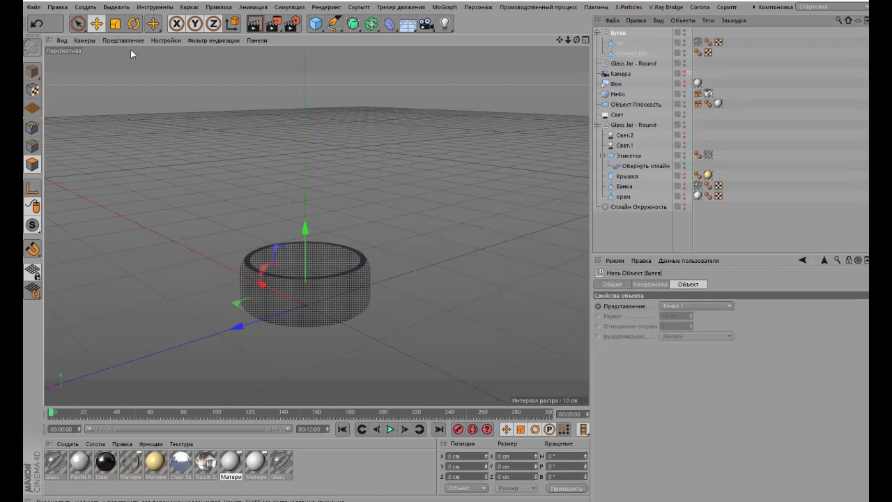
click(37, 24)
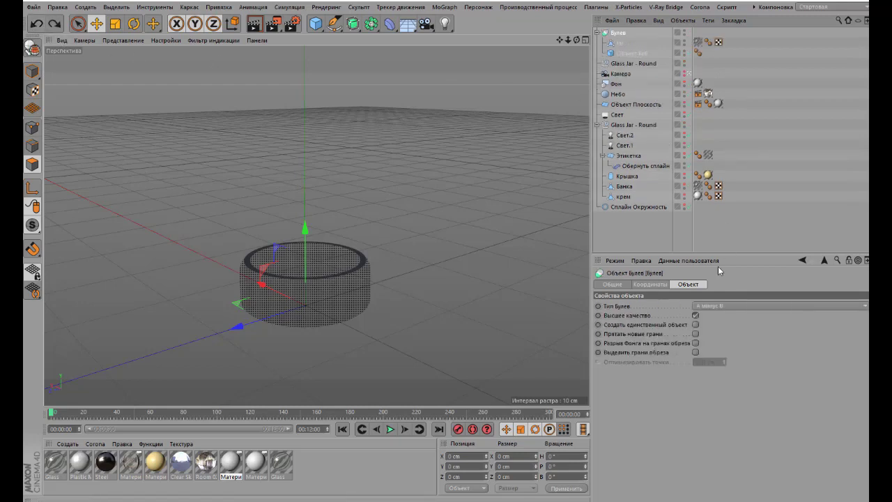
Enable Create Single Object, bake the Boolean, extract Jar-Объект Куб and delete Булев with the old jar
click(696, 324)
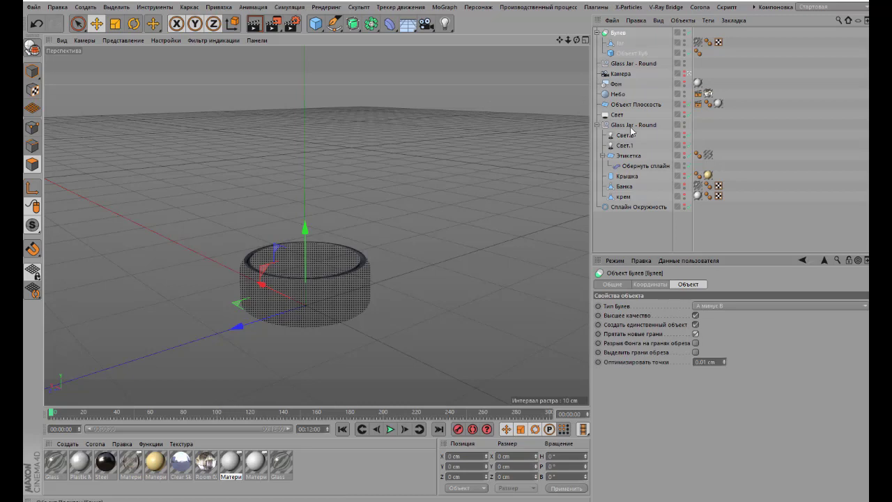
click(32, 48)
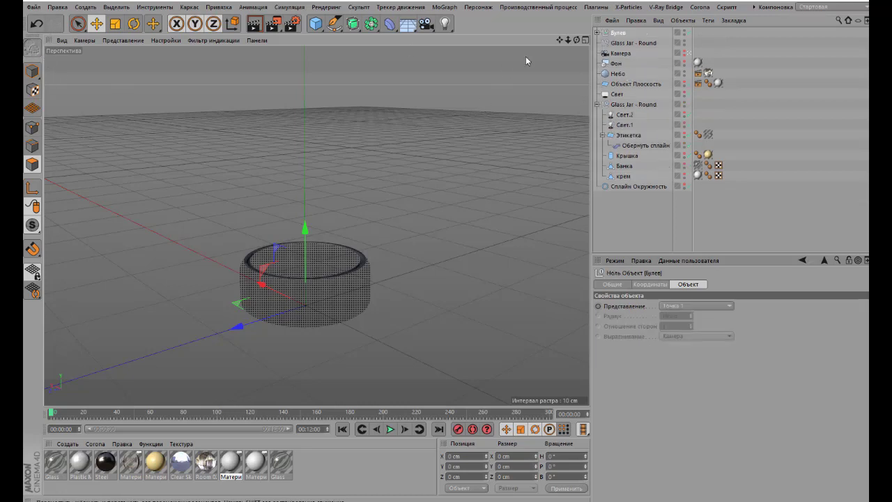
click(596, 32)
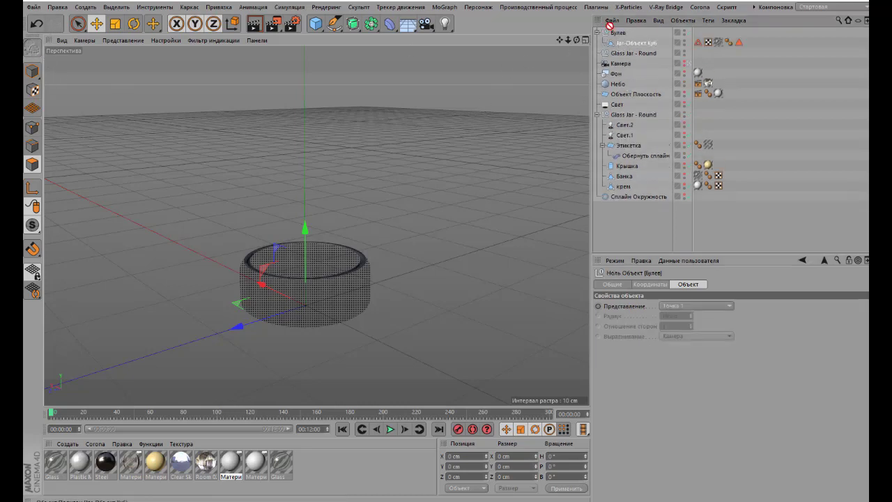
drag(609, 25, 613, 28)
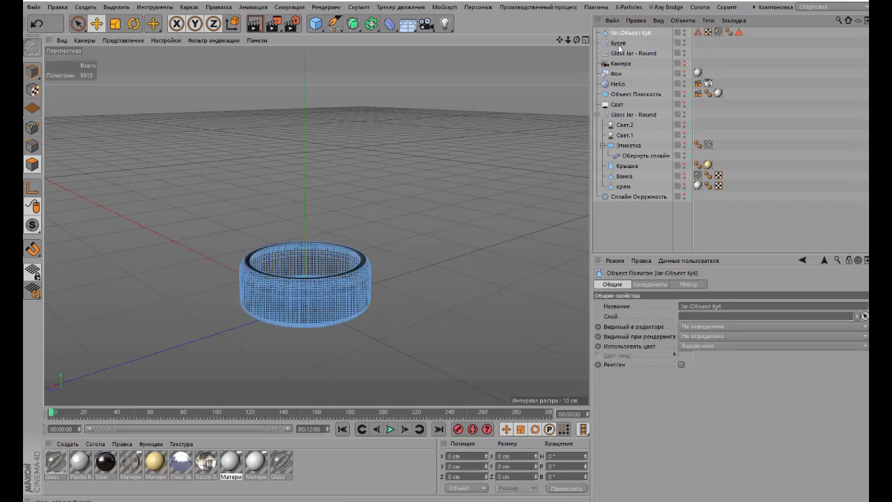
click(617, 43)
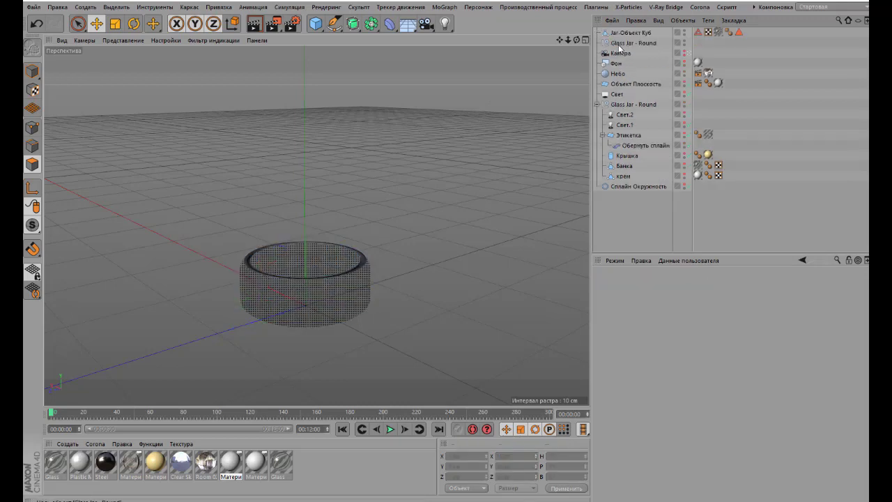
key(Delete)
click(614, 34)
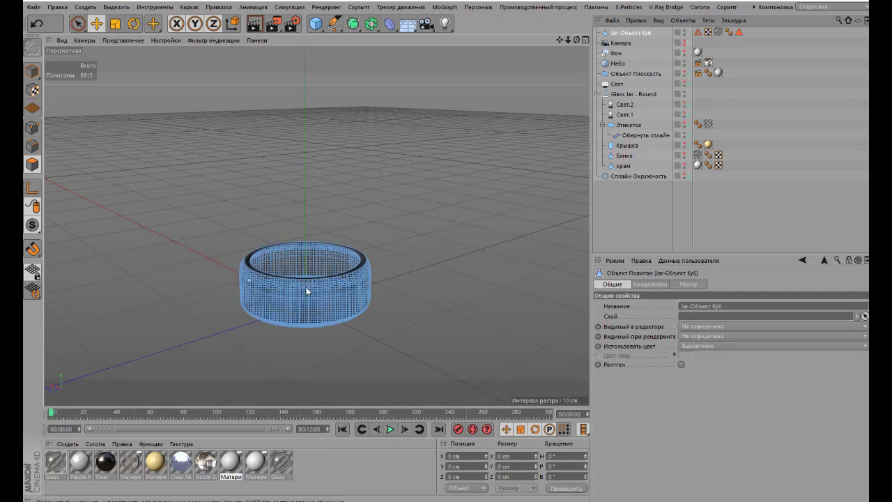
click(117, 7)
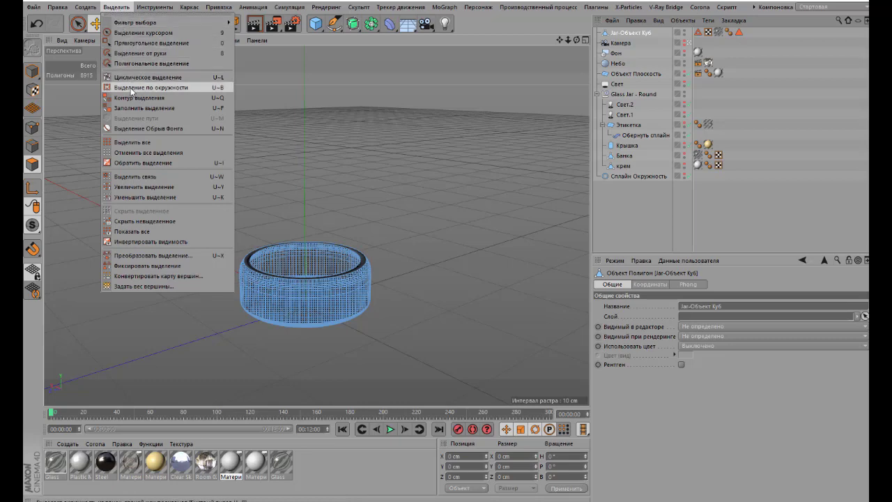
Fill-select the jar mesh's connected polygons and orbit to look down inside
click(136, 108)
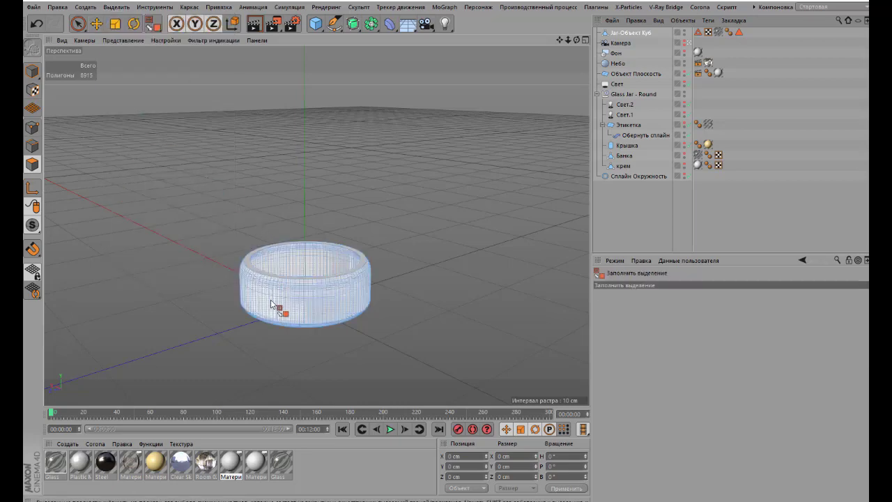
scroll(279, 271, up, 3)
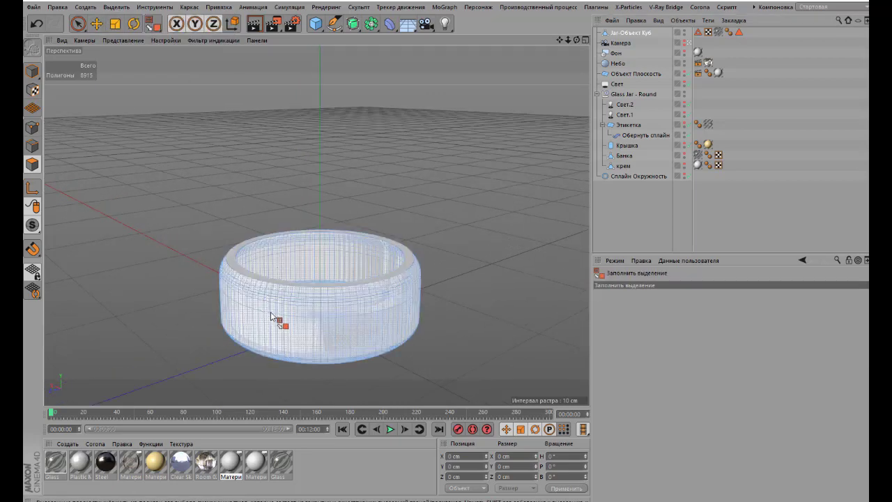
click(299, 258)
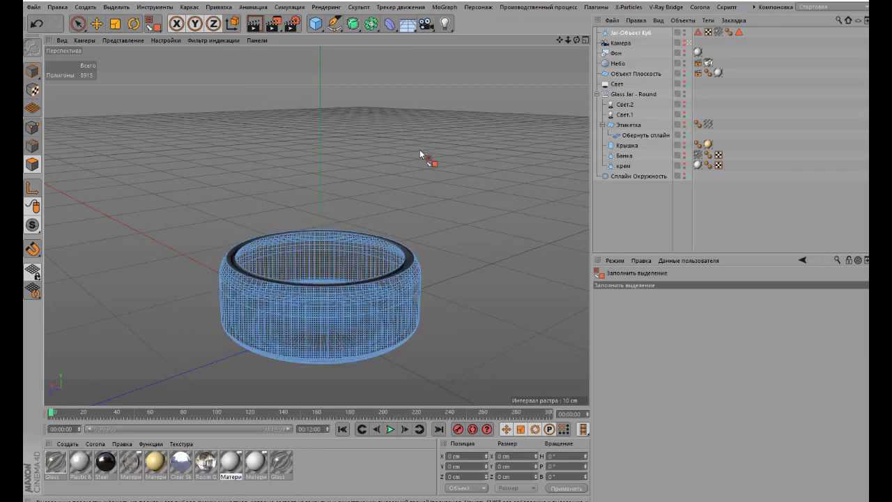
scroll(408, 159, down, 2)
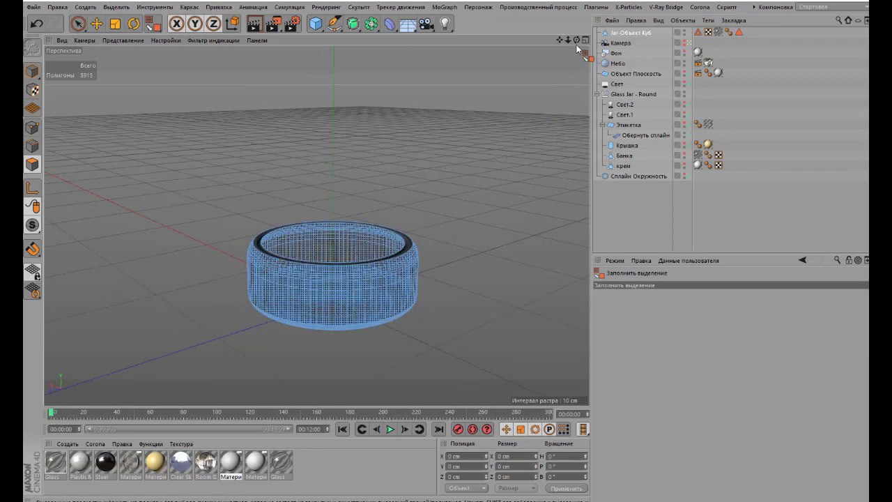
drag(576, 41, 433, 89)
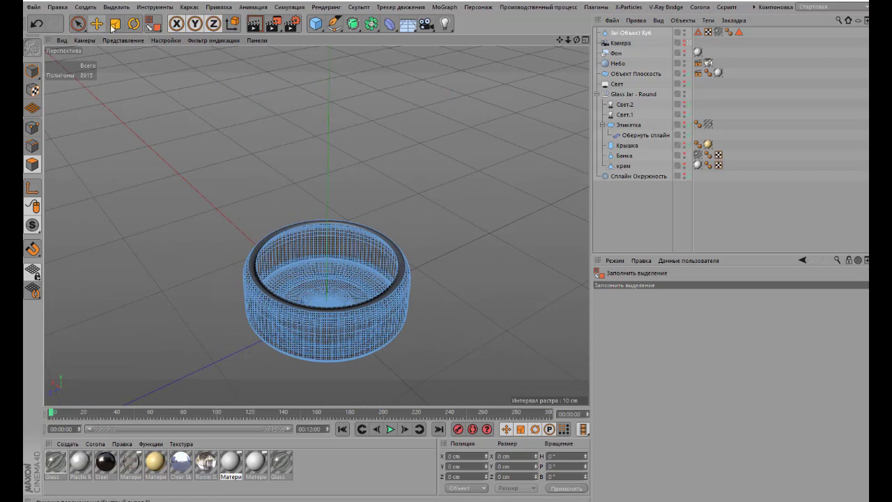
Try a rim loop selection, clear it, then fill-select the outer wall and rim polygons
click(115, 23)
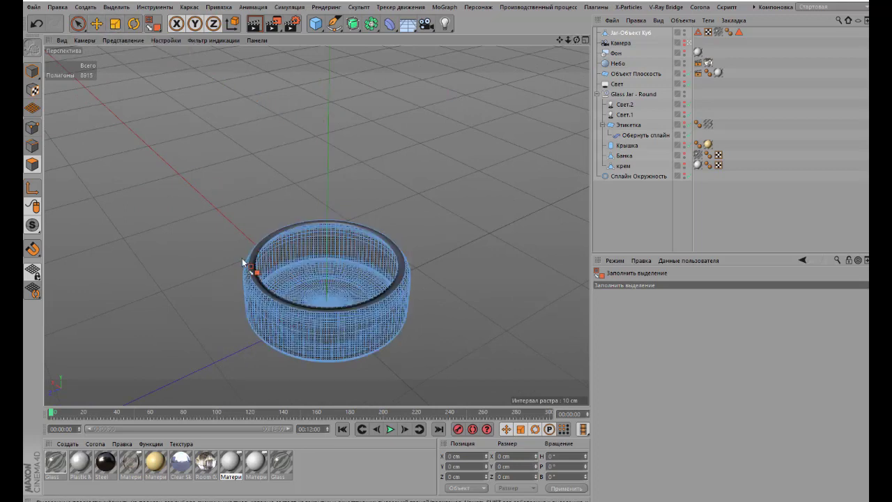
click(110, 7)
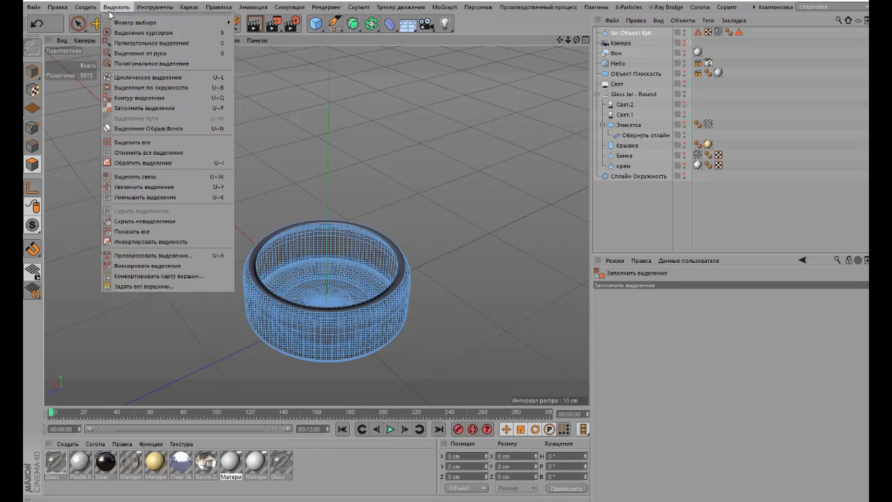
click(129, 78)
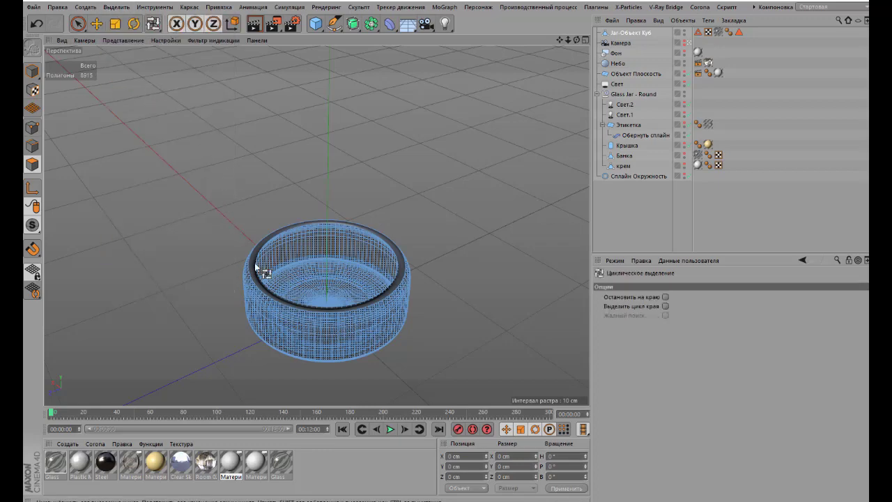
scroll(252, 272, up, 5)
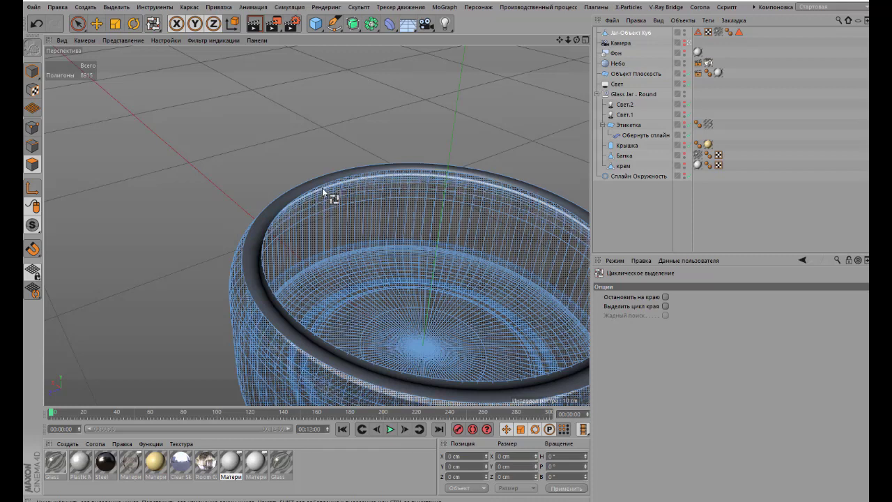
click(322, 187)
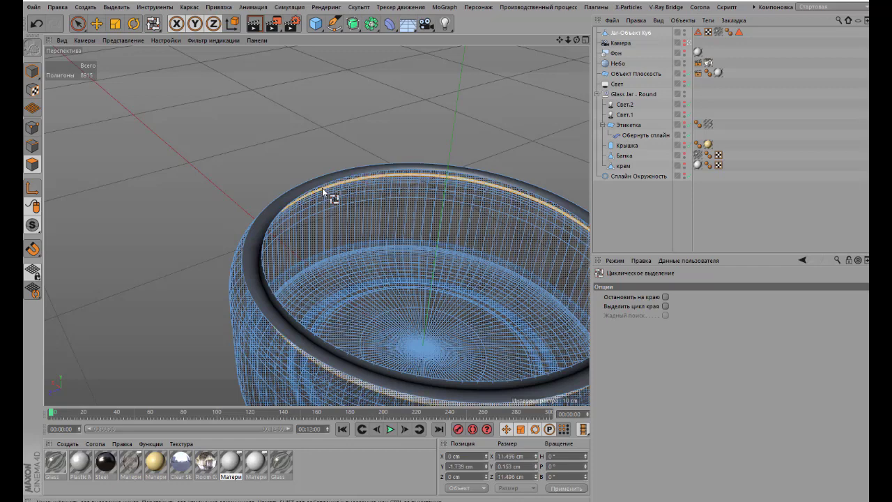
click(503, 68)
click(116, 7)
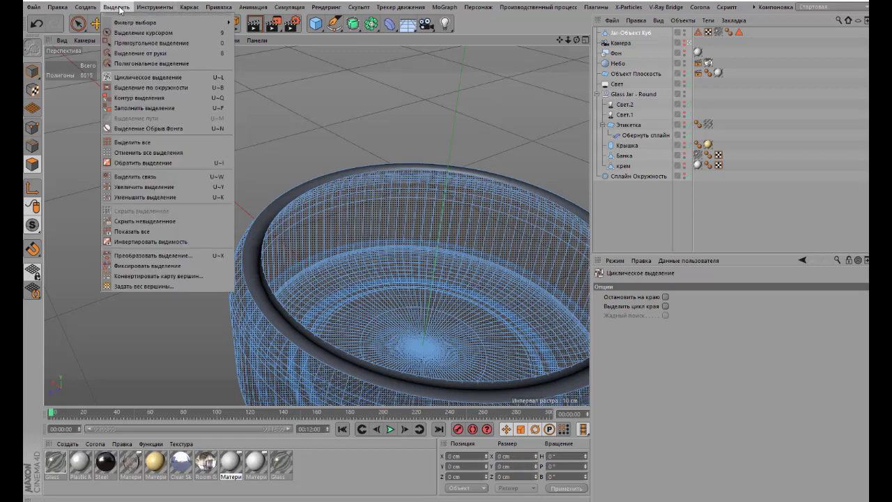
click(140, 108)
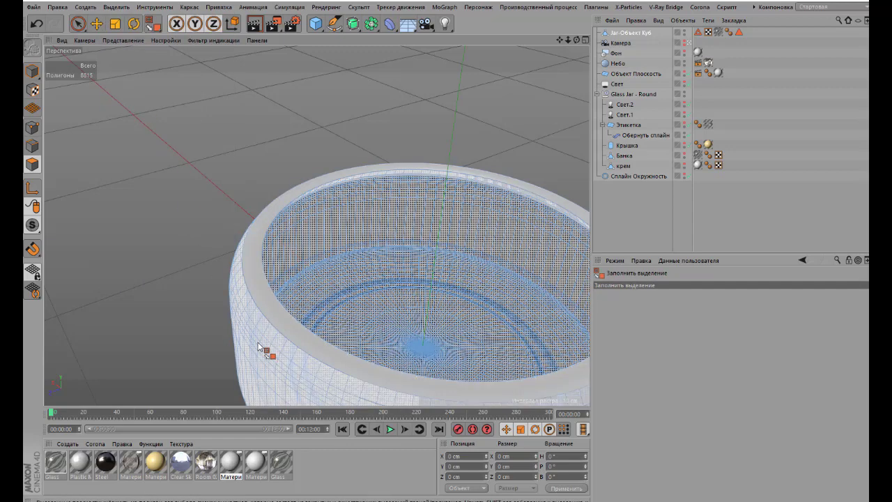
click(258, 347)
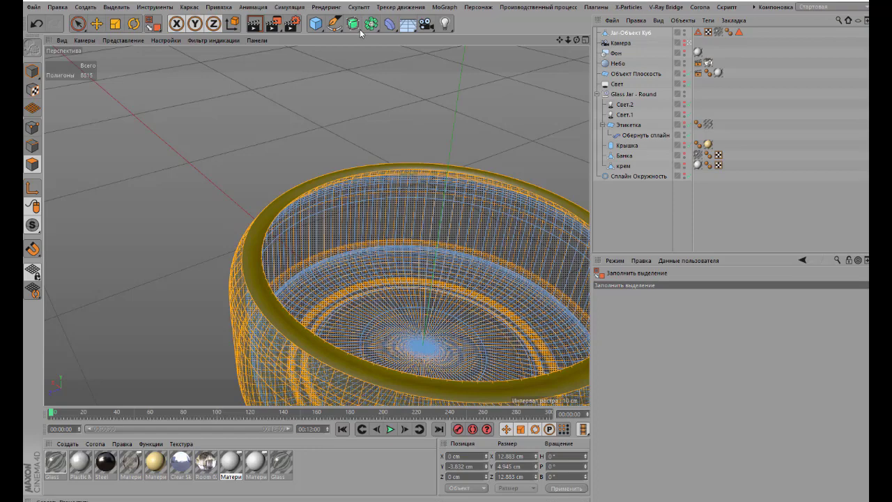
Delete the outer wall and rim, then cap the inner shell's open top with Close Polygon Hole
key(Delete)
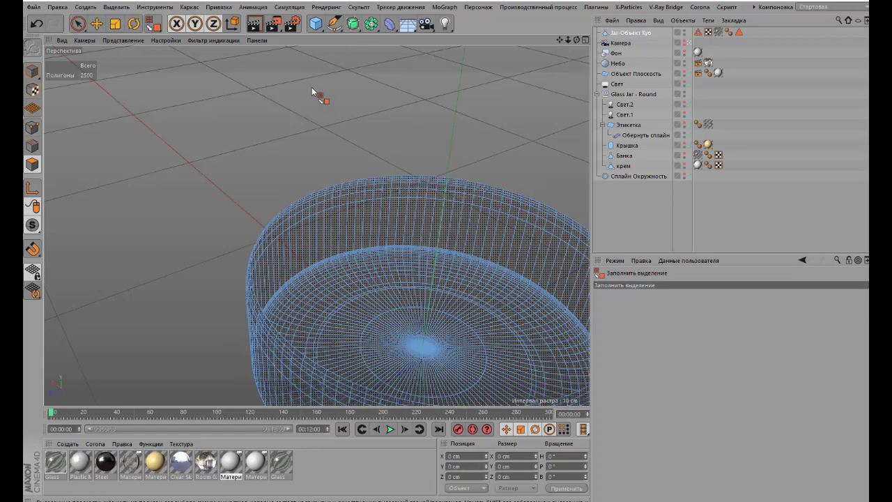
drag(559, 40, 342, 111)
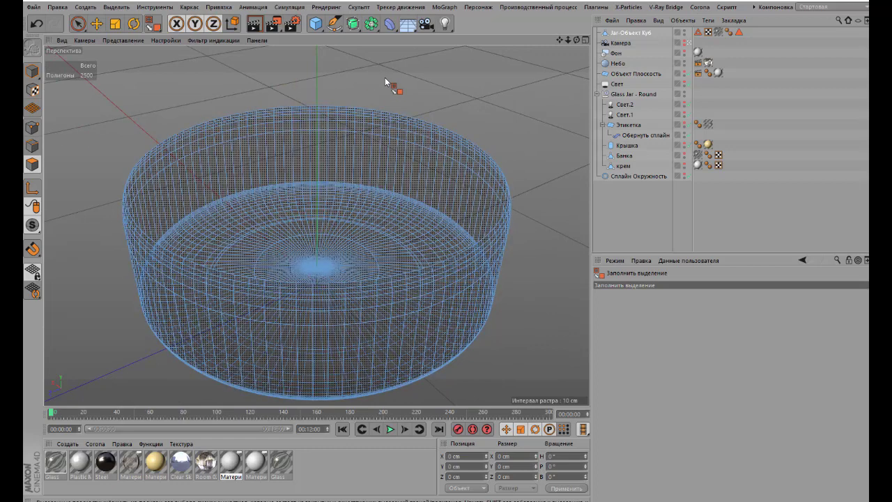
right_click(394, 76)
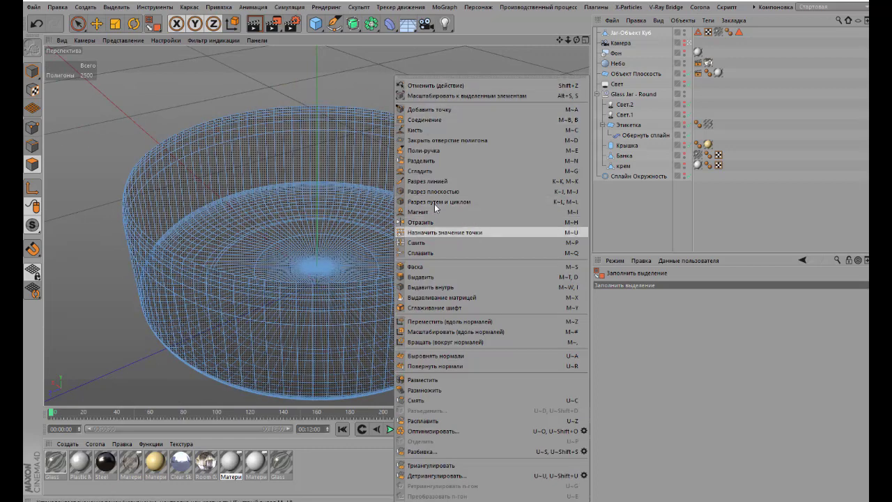
click(404, 139)
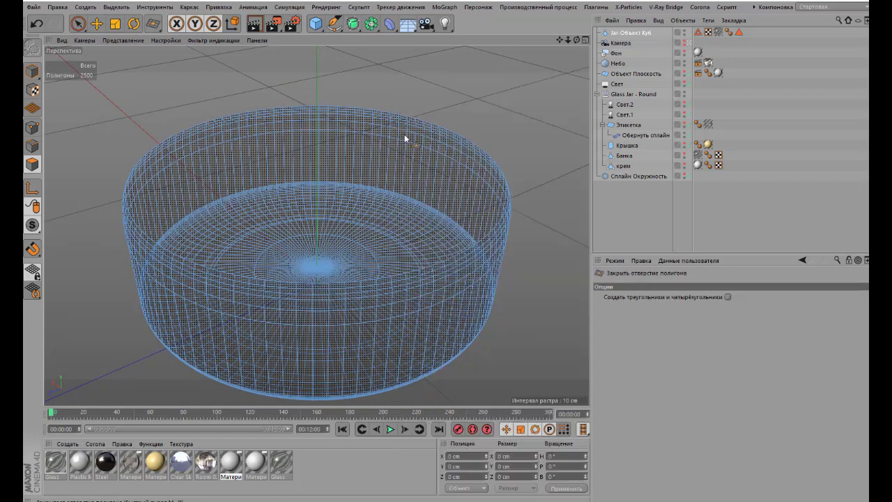
click(237, 116)
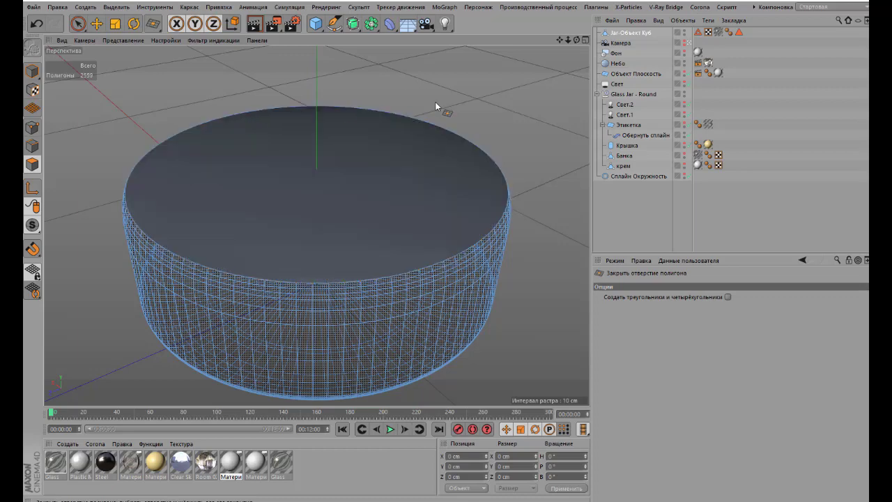
scroll(435, 102, down, 5)
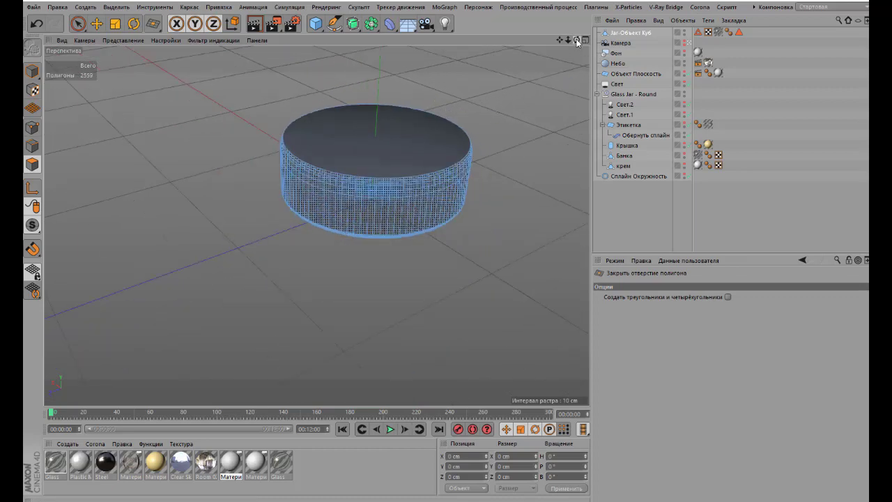
drag(577, 43, 469, 118)
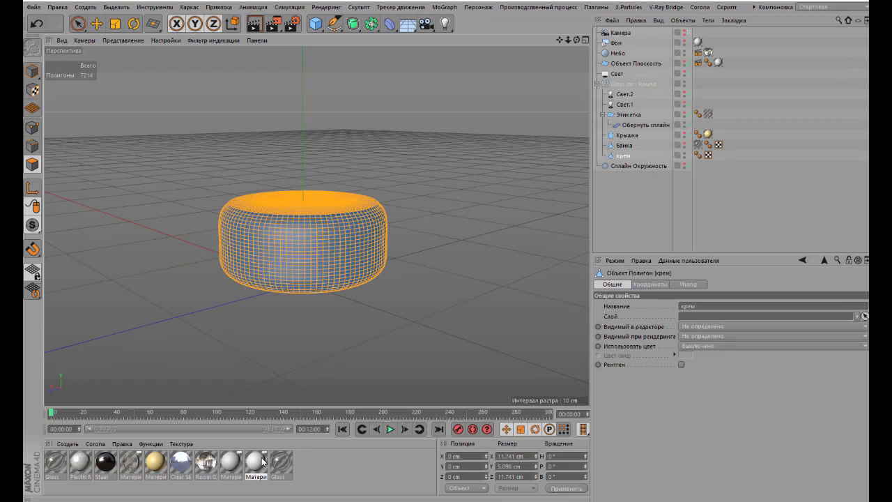
Apply the white material to the крем object and unhide the Банка jar
drag(258, 465, 630, 158)
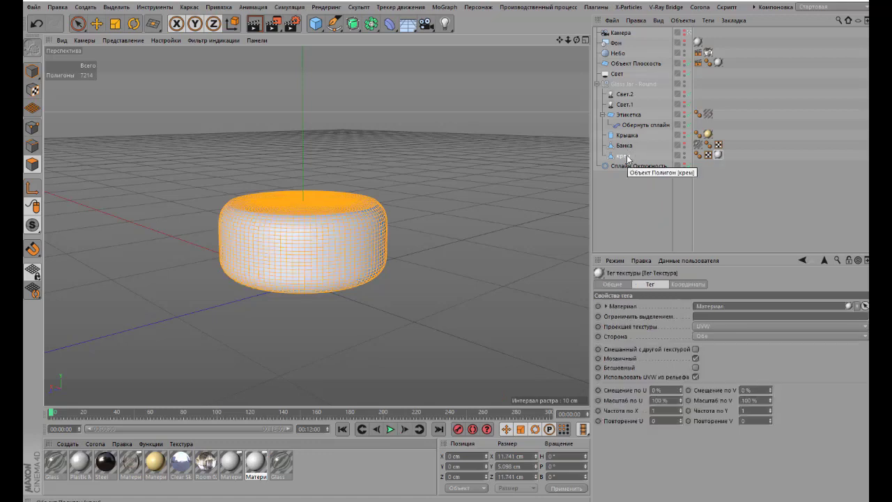
click(685, 144)
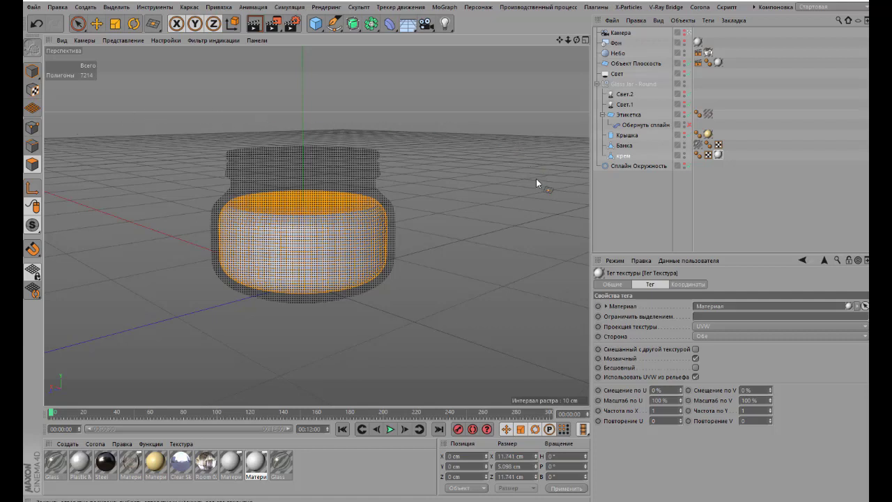
Drop the material onto крем and bring the Этикетка label plane back into view
drag(591, 198, 653, 155)
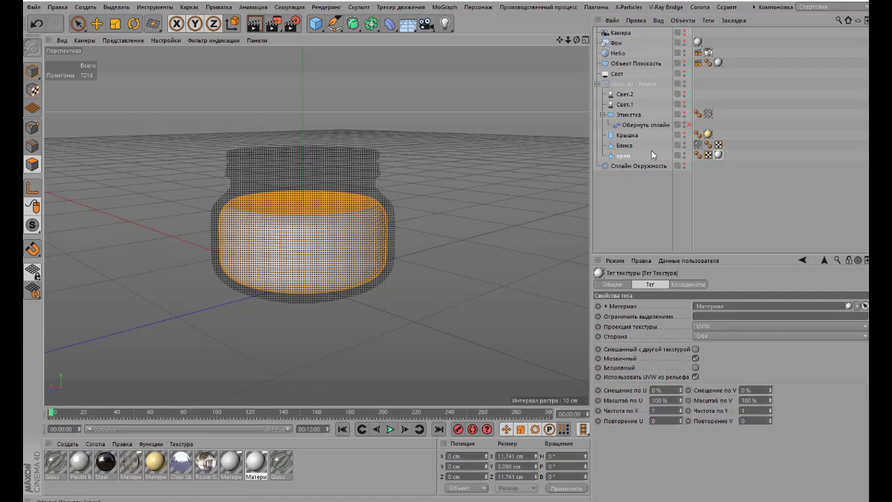
click(684, 114)
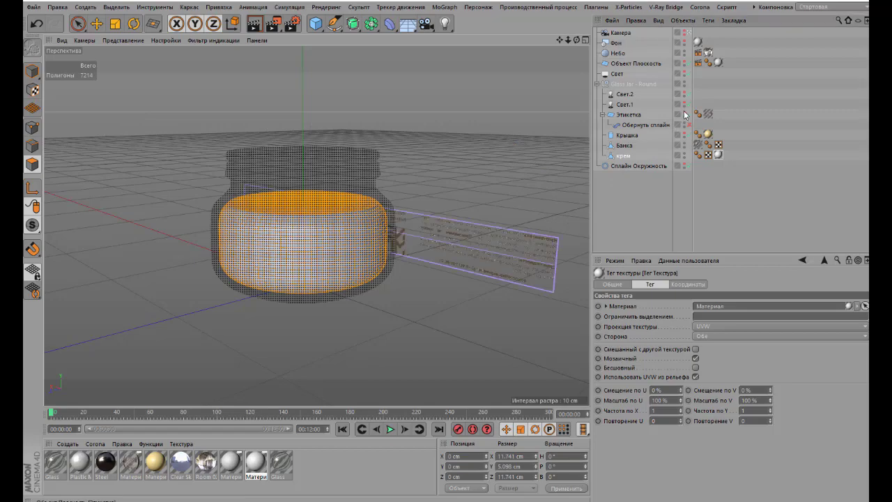
drag(575, 38, 488, 42)
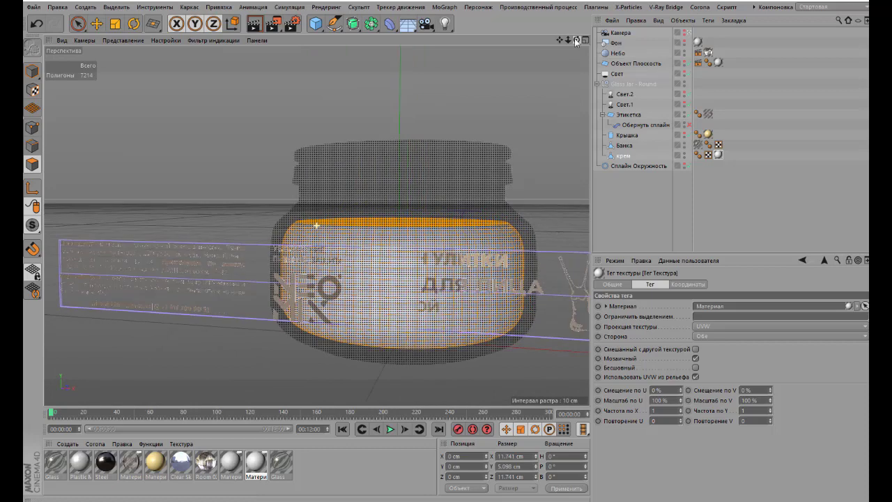
mouse_move(568, 39)
mouse_down()
mouse_move(551, 42)
mouse_move(566, 44)
mouse_up()
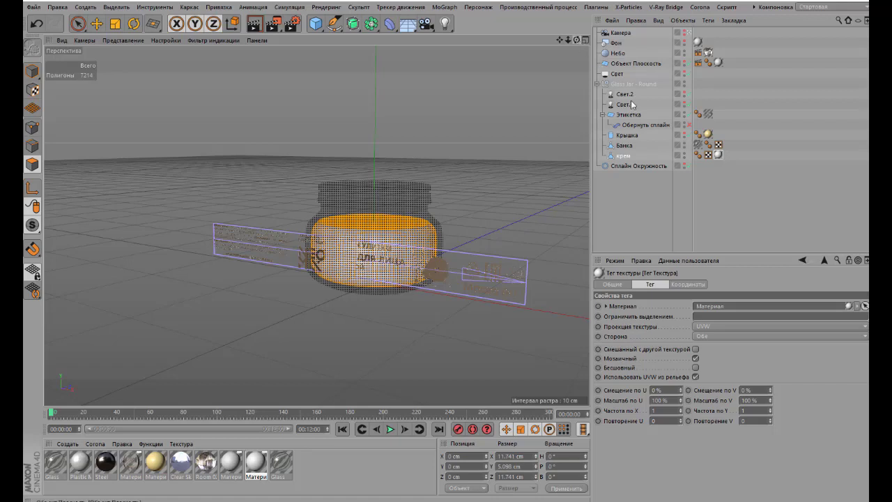
drag(673, 174, 506, 199)
drag(314, 248, 464, 226)
mouse_move(275, 211)
mouse_down()
mouse_move(468, 249)
mouse_move(624, 158)
mouse_up()
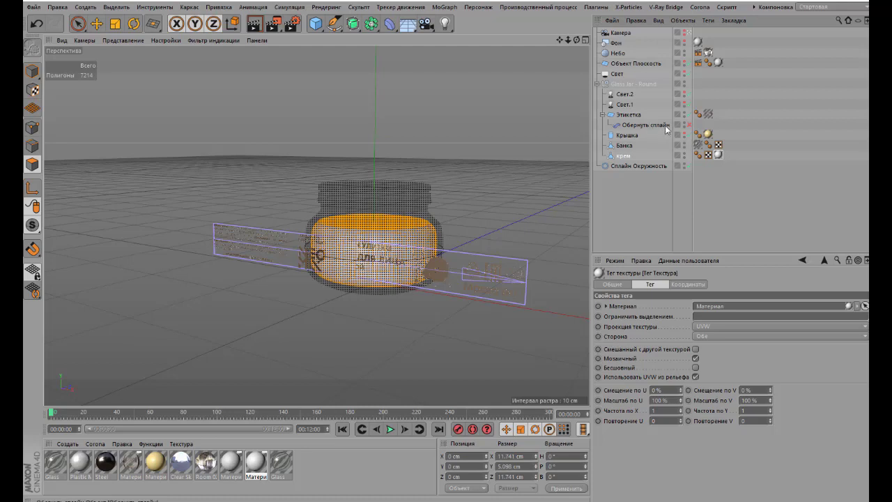
Enable the Обернуть сплайн deformer so the label curves around the jar, and hide the floor plane
click(688, 124)
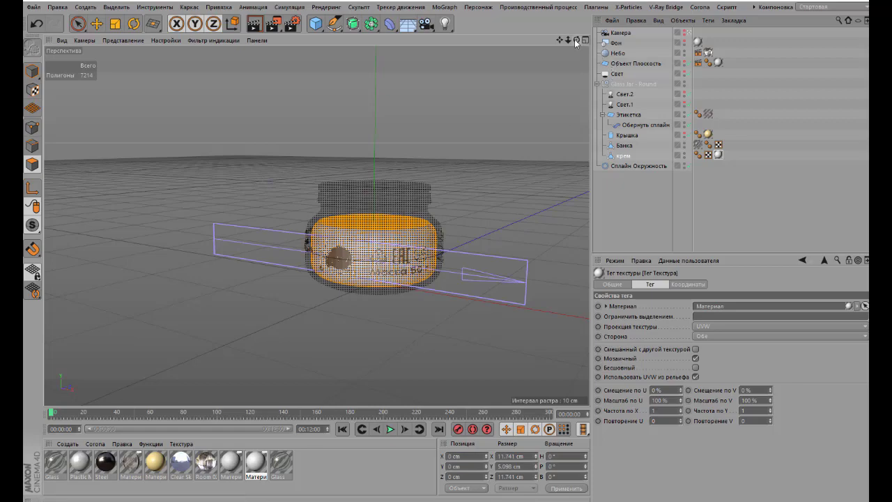
drag(574, 39, 523, 40)
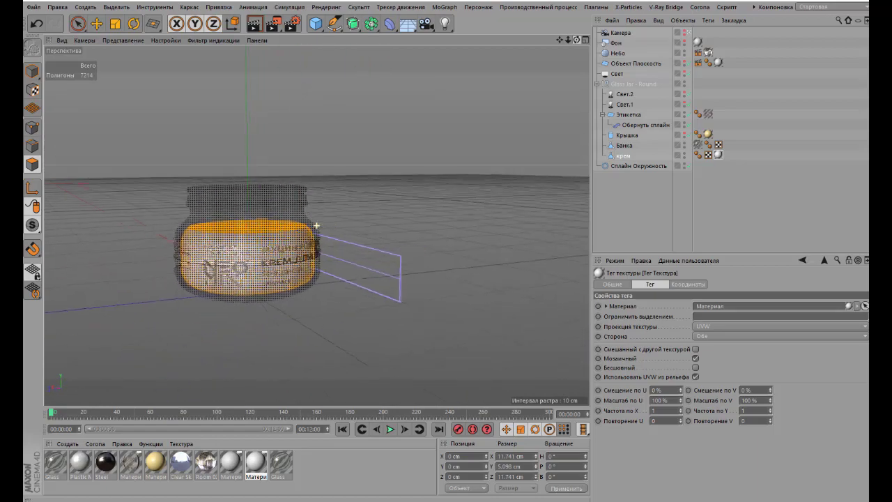
drag(522, 41, 564, 40)
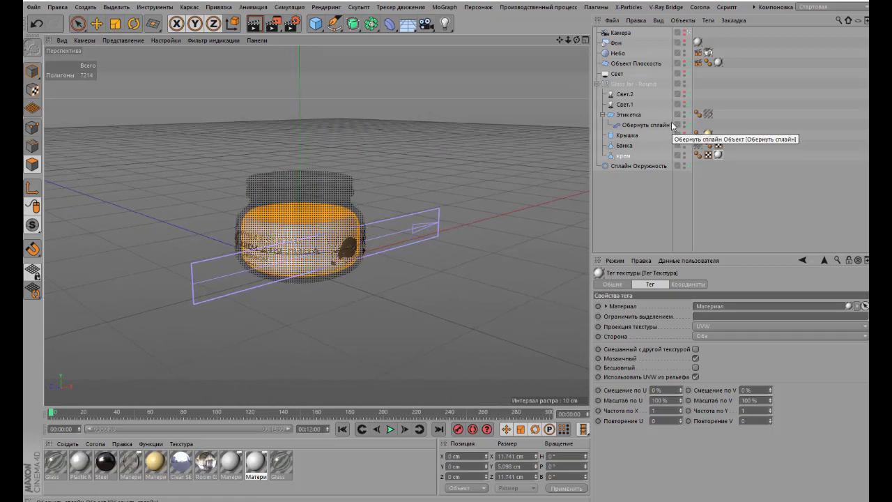
click(684, 65)
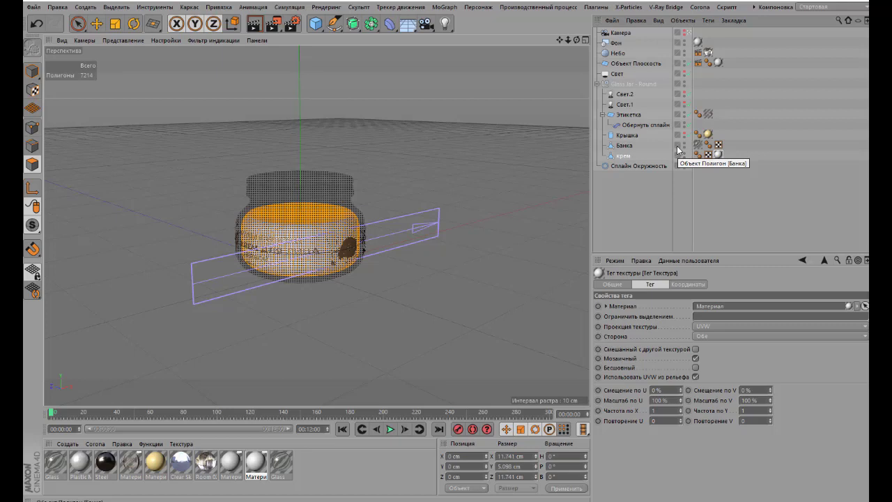
Add a cylinder and scale it down to roughly the jar's size
click(315, 25)
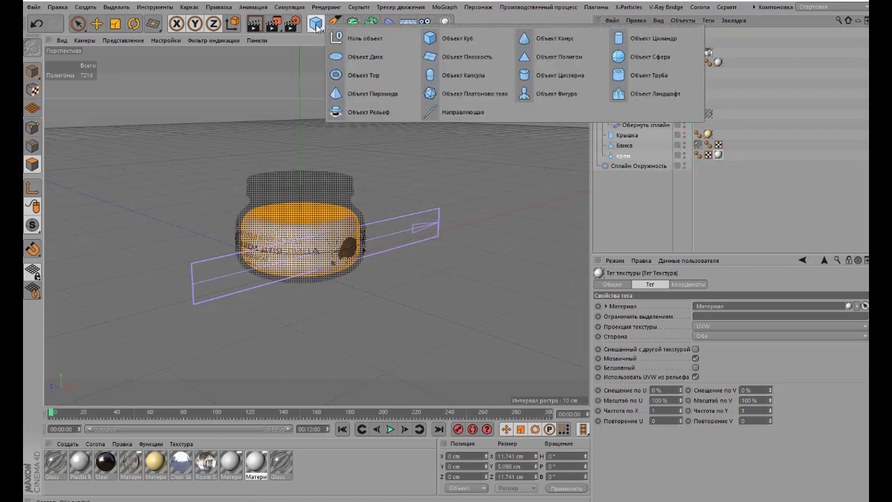
click(641, 39)
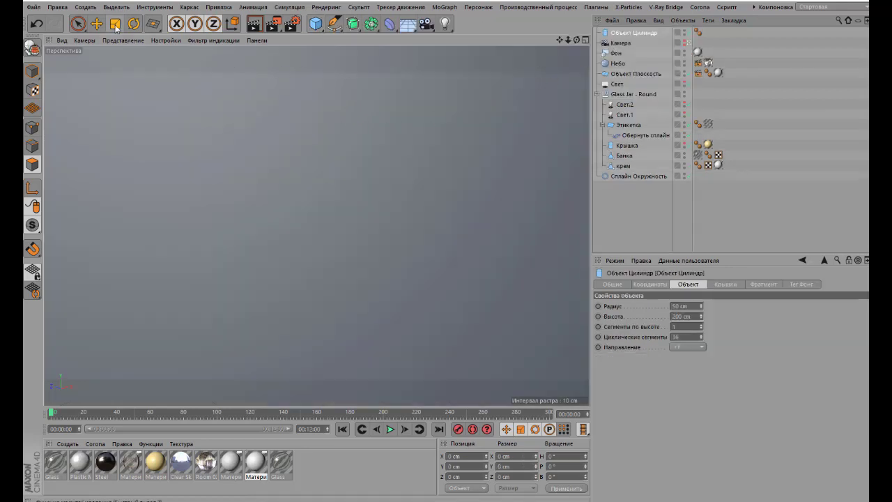
click(115, 23)
scroll(288, 221, down, 5)
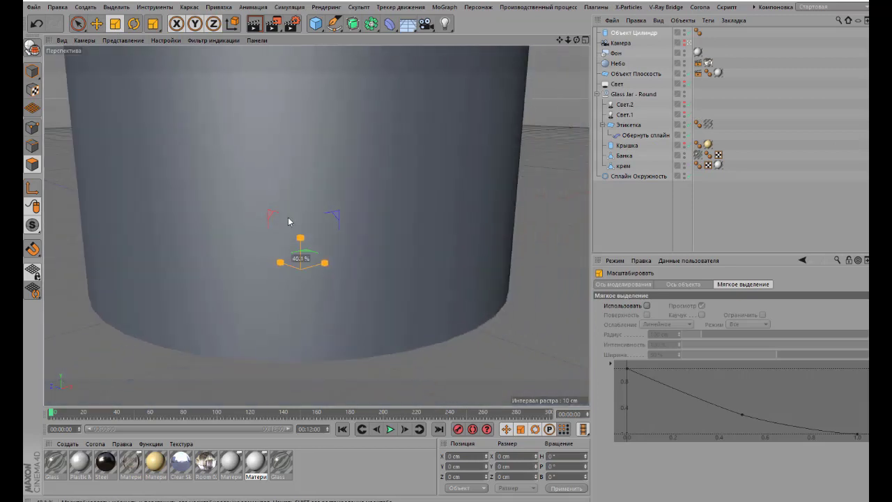
scroll(219, 265, down, 3)
drag(208, 272, 213, 260)
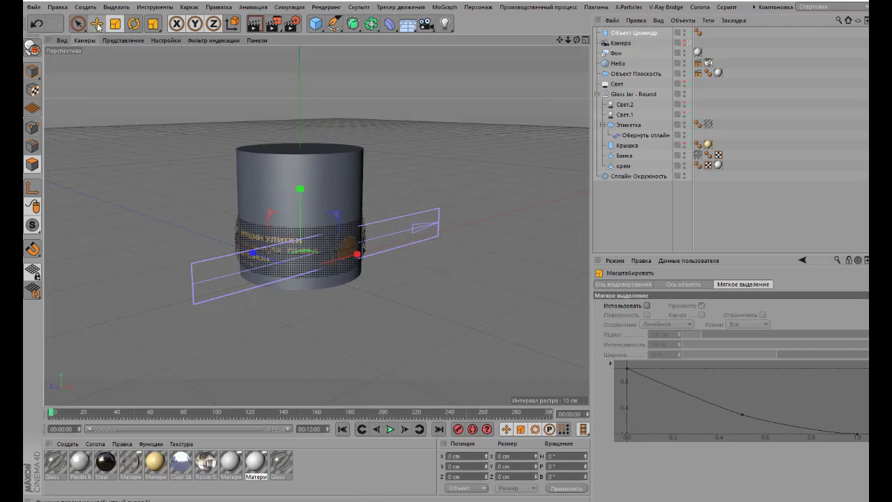
Size the cylinder to about 4.4 cm tall and 12.634 cm wide, seated on the jar neck
click(97, 24)
click(32, 72)
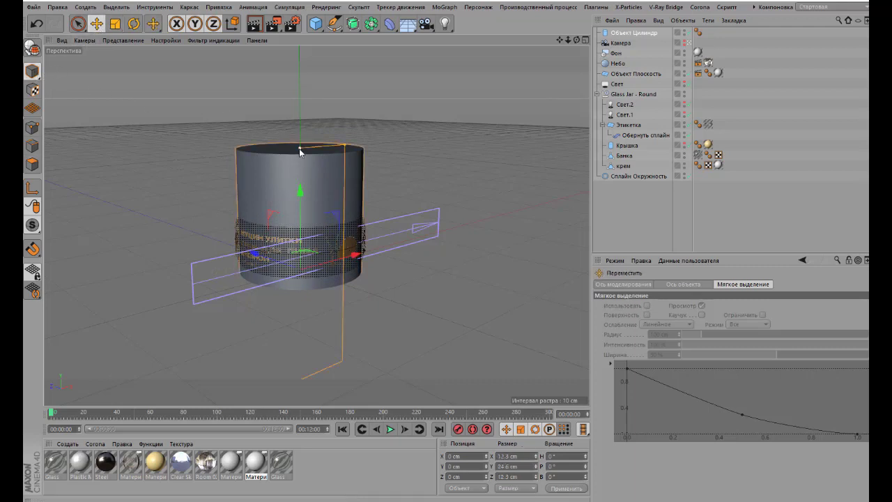
drag(299, 154, 300, 254)
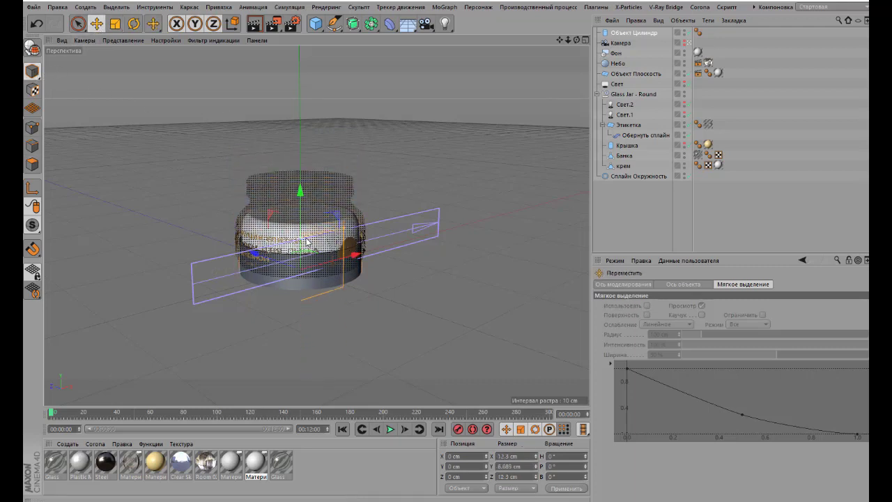
drag(301, 194, 313, 115)
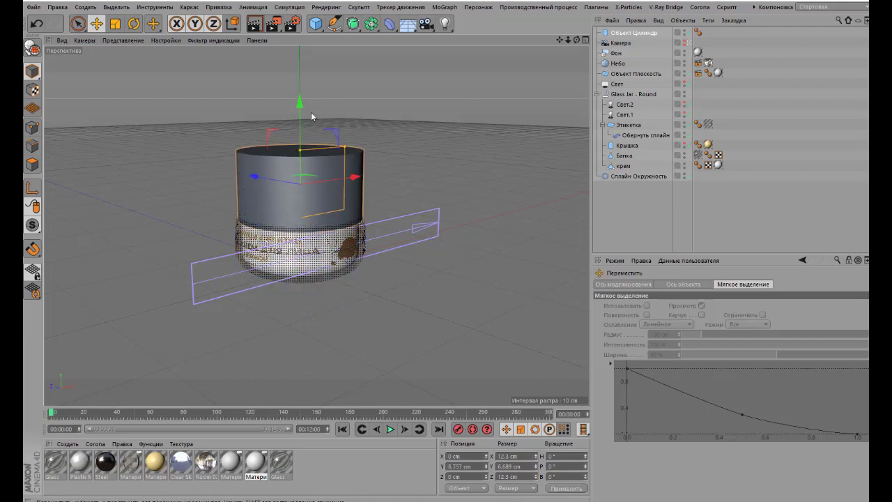
drag(299, 156, 300, 168)
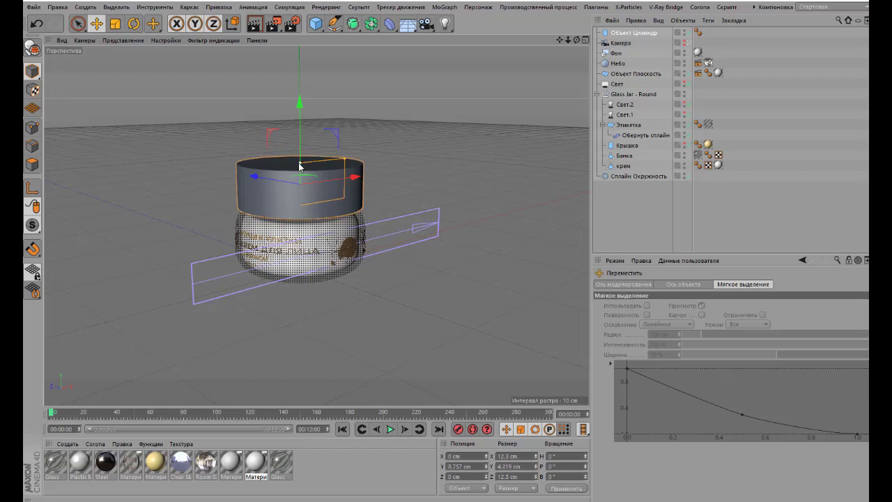
drag(299, 104, 301, 112)
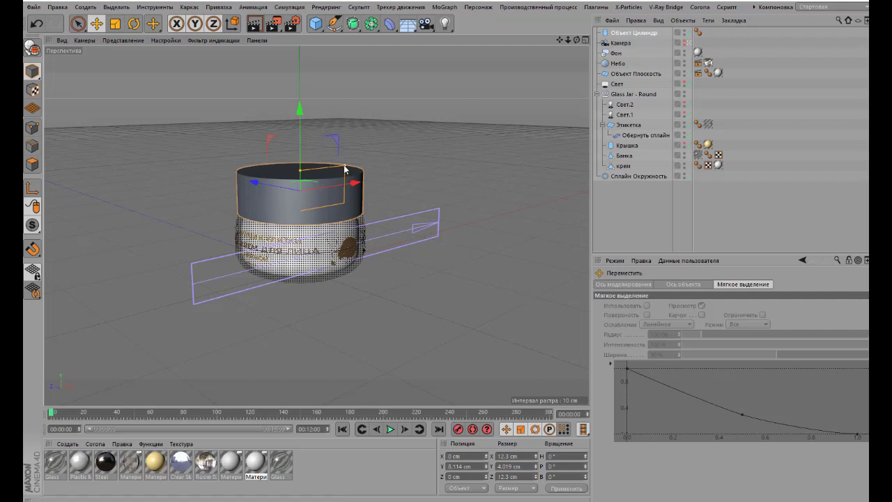
drag(344, 168, 347, 169)
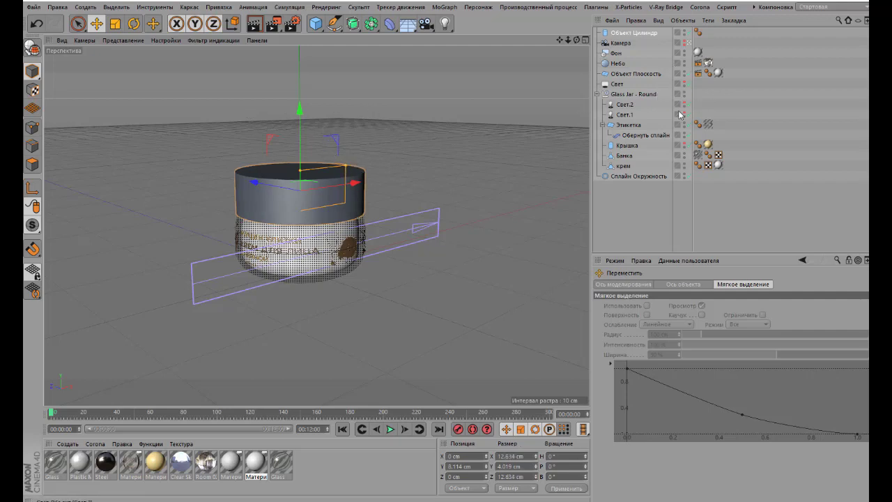
Turn on the Крышки cap fillet (Фаска) with 4 segments and a 0.3 cm radius
click(641, 33)
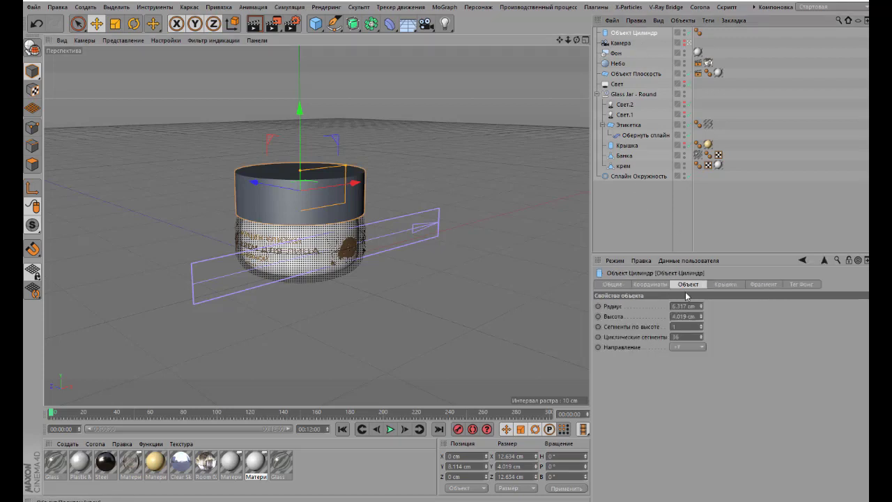
click(724, 285)
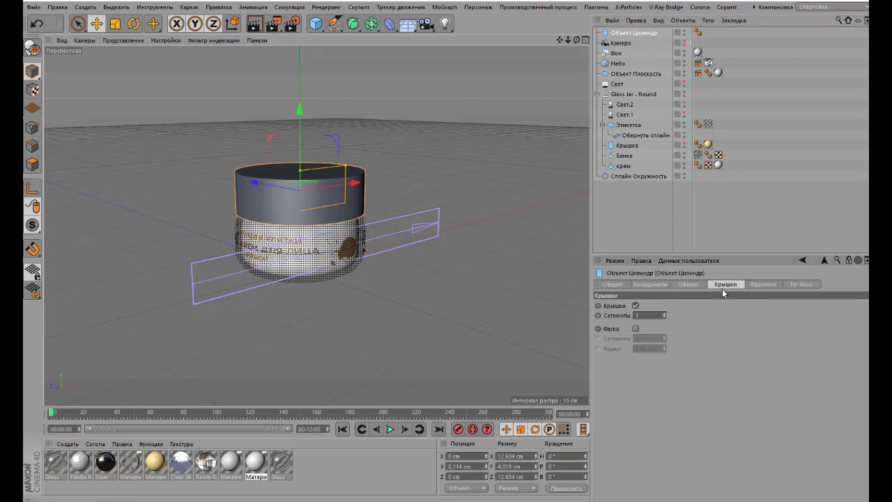
click(635, 329)
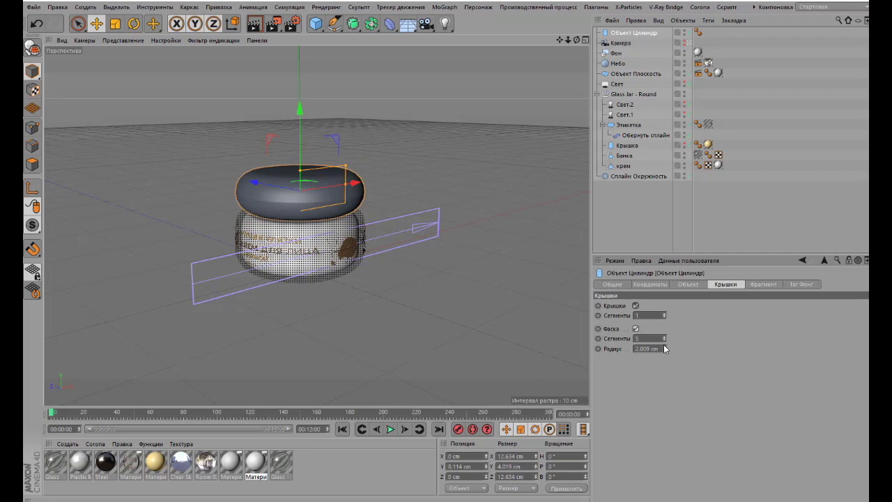
drag(665, 340, 665, 352)
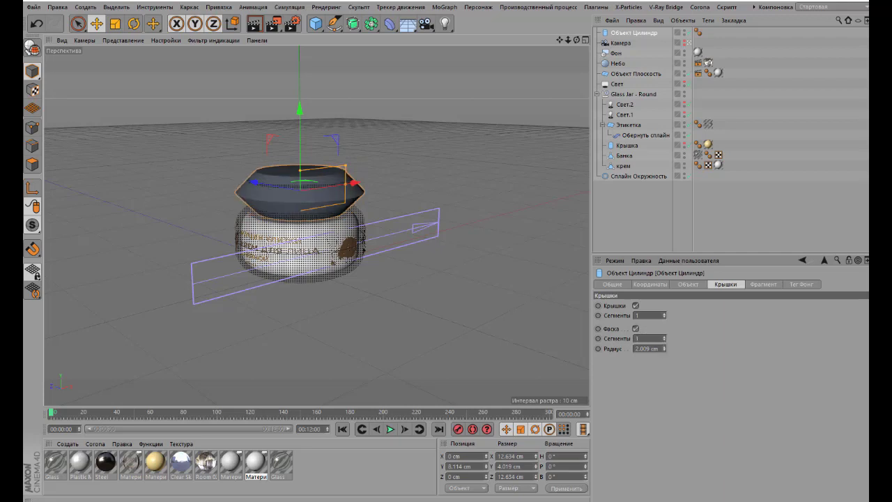
key(ctrl+z)
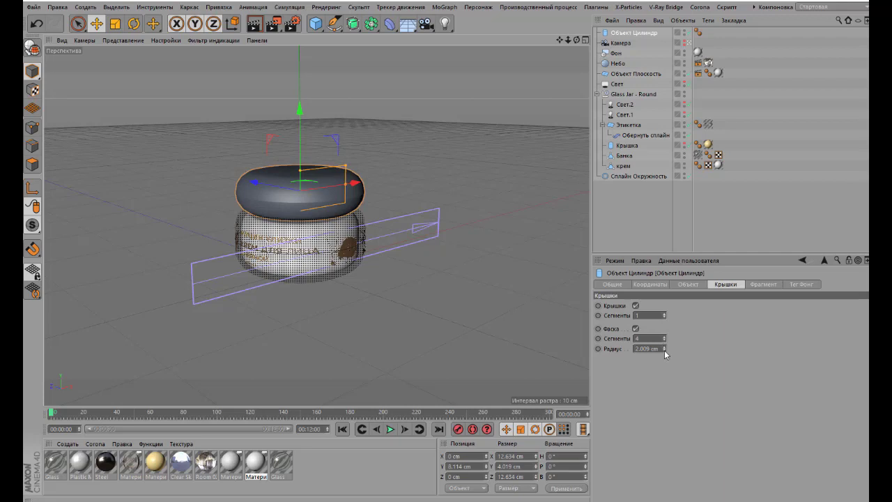
drag(664, 349, 664, 369)
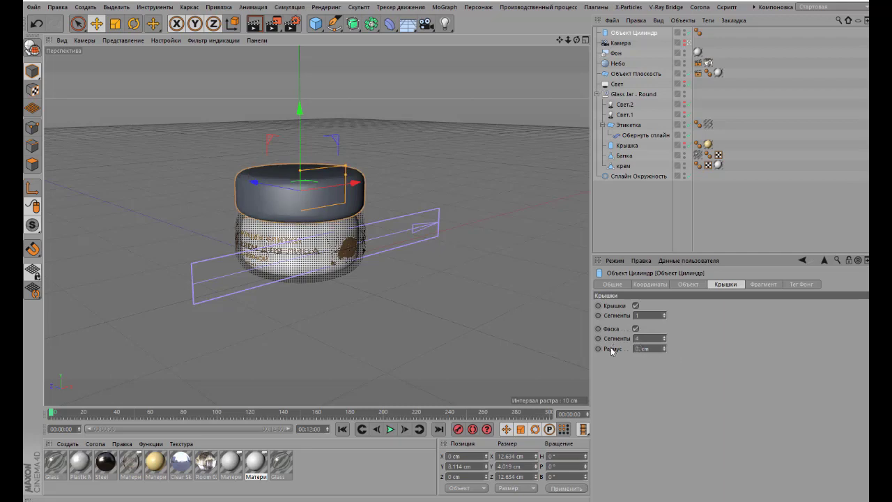
text(0.3)
key(Return)
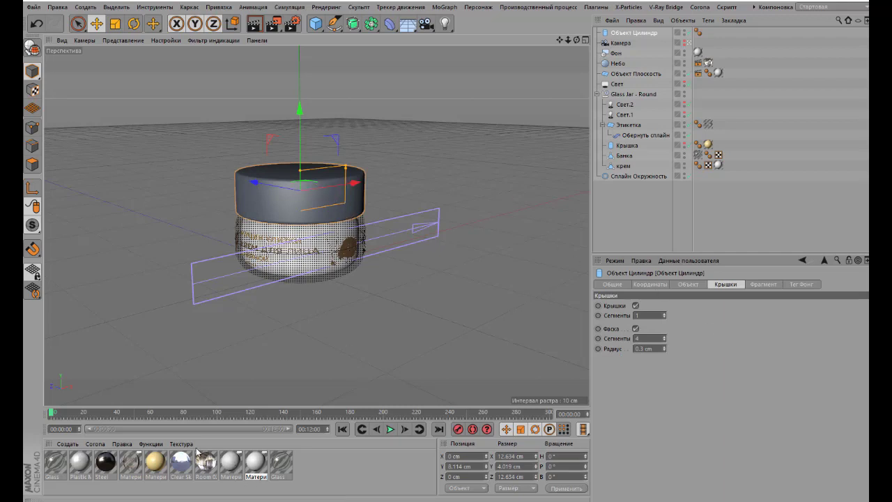
Apply the gold Материал.2 to the lid cylinder and render the jar
drag(159, 464, 653, 35)
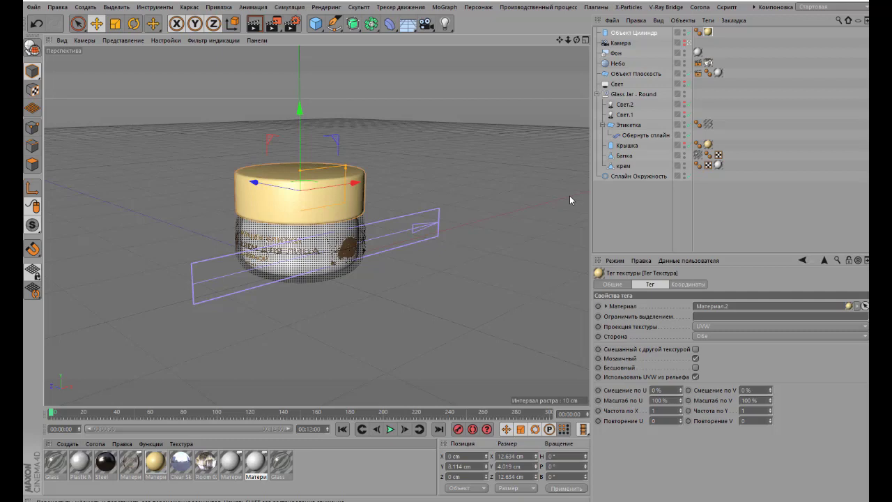
click(255, 23)
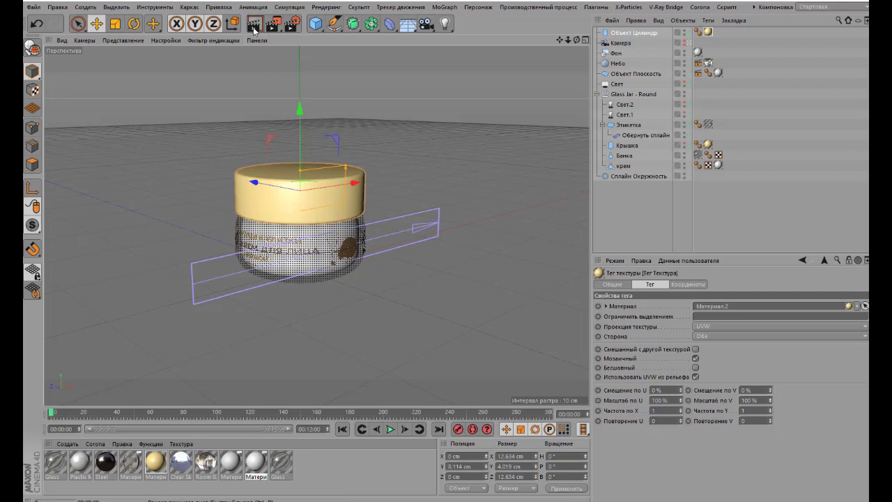